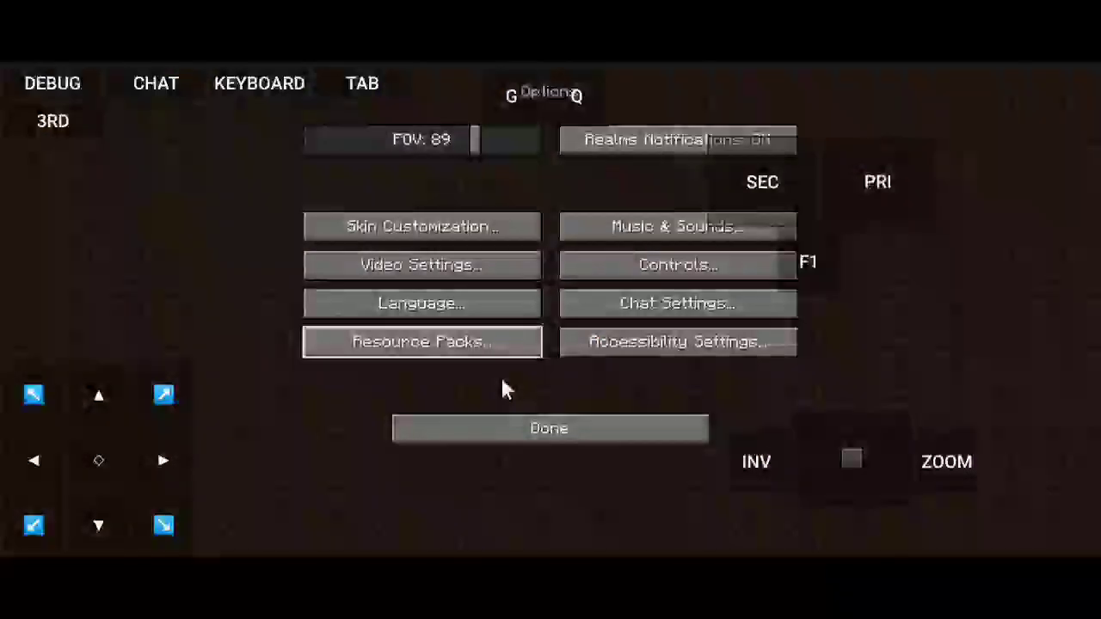
Go back to the title screen, then reopen Minecraft's Options screen.
left_click(525, 430)
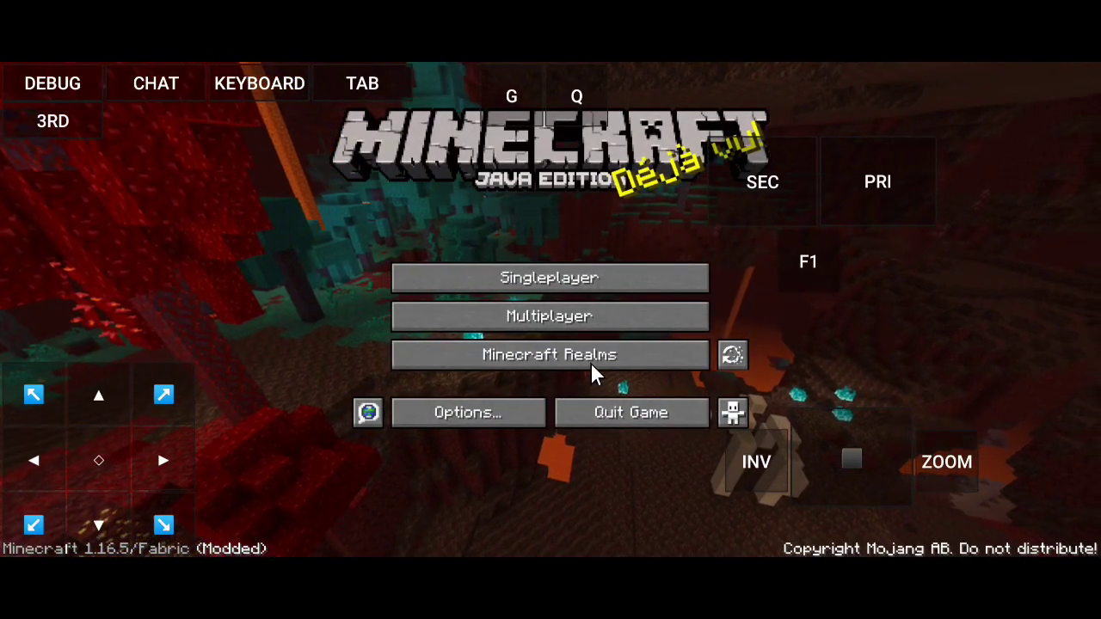
left_click(501, 414)
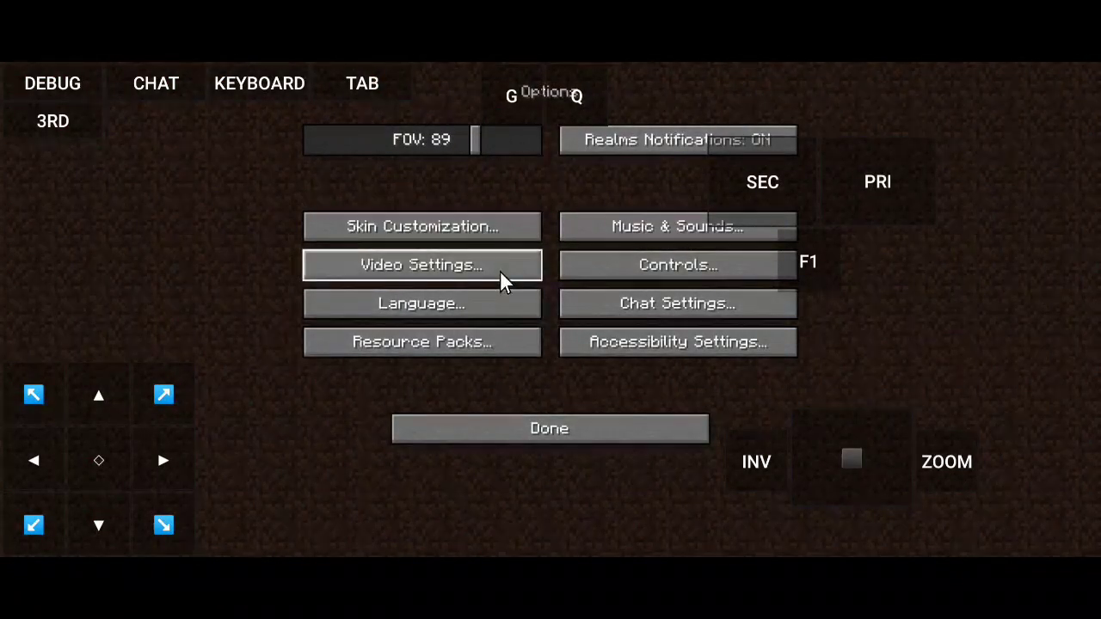
Open Video Settings and look through its Quality and Advanced pages.
left_click(473, 258)
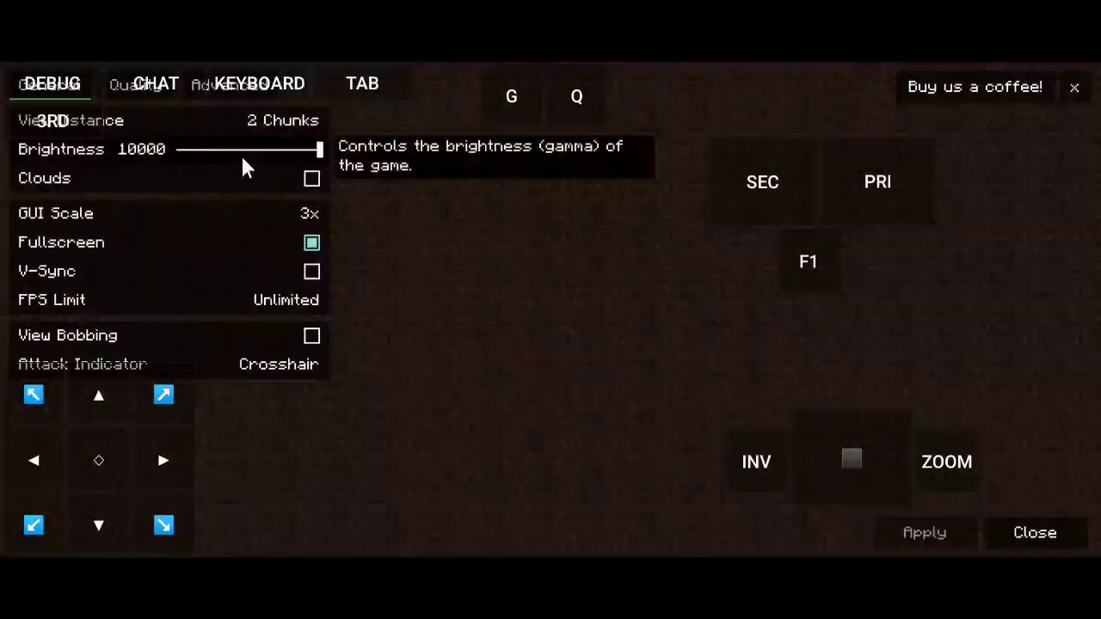
left_click(138, 85)
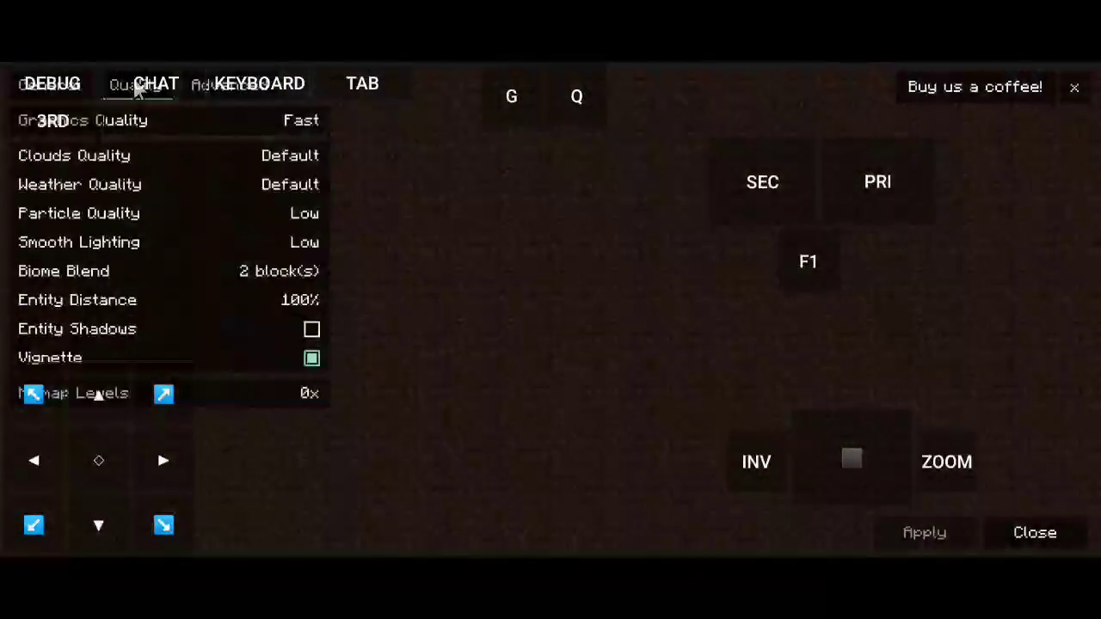
left_click(212, 96)
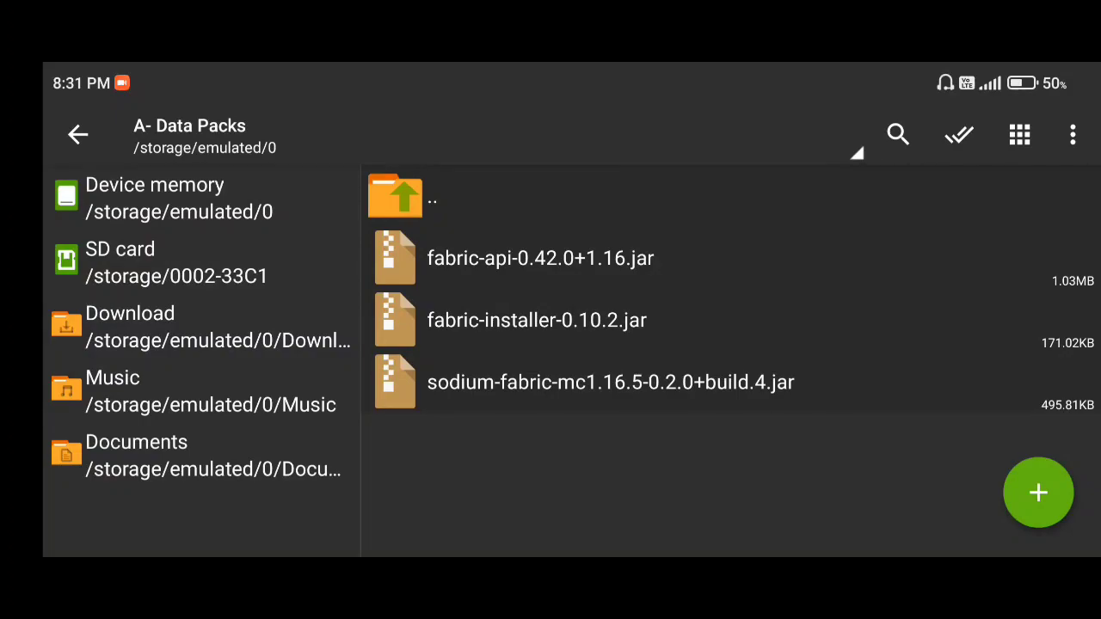
Multi-select the fabric-api and sodium-fabric jars and copy them.
left_click(540, 258)
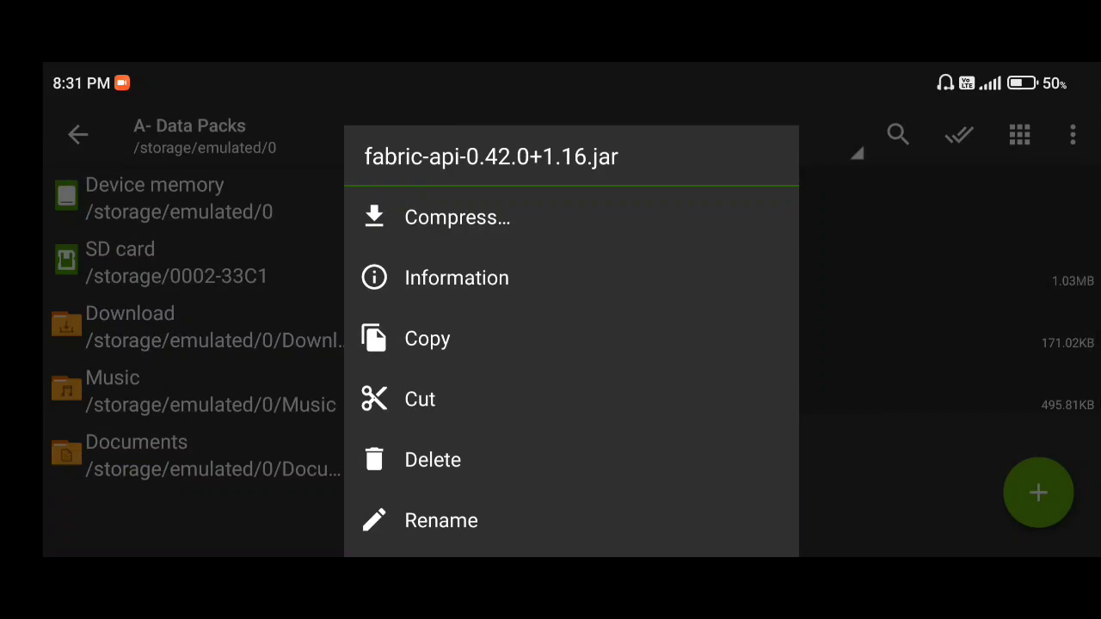
key("Escape")
left_click(958, 134)
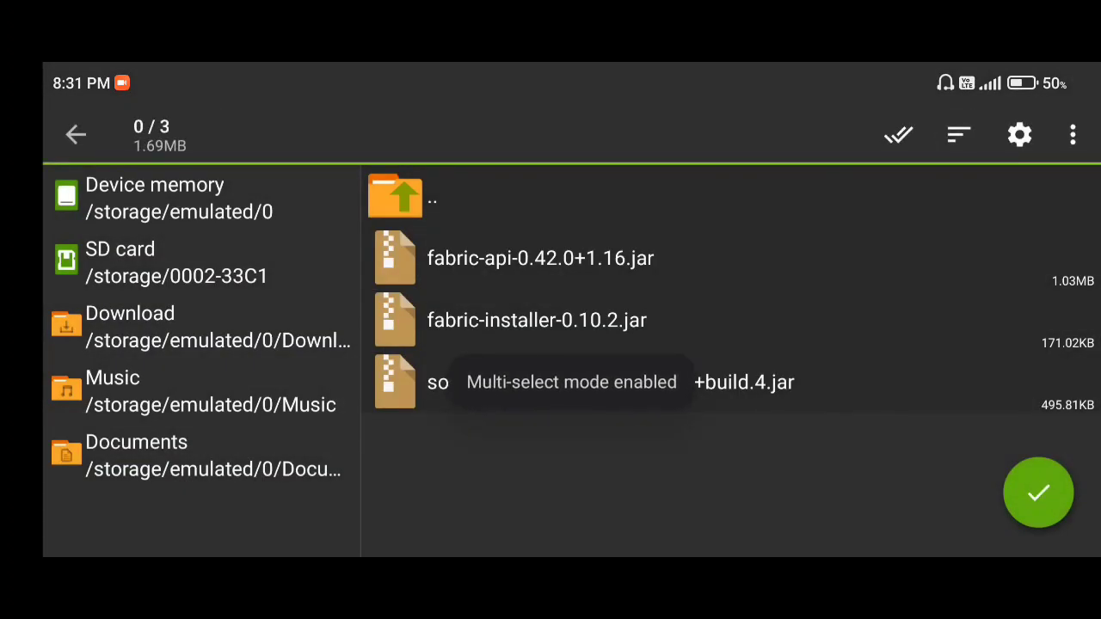
left_click(540, 258)
left_click(610, 382)
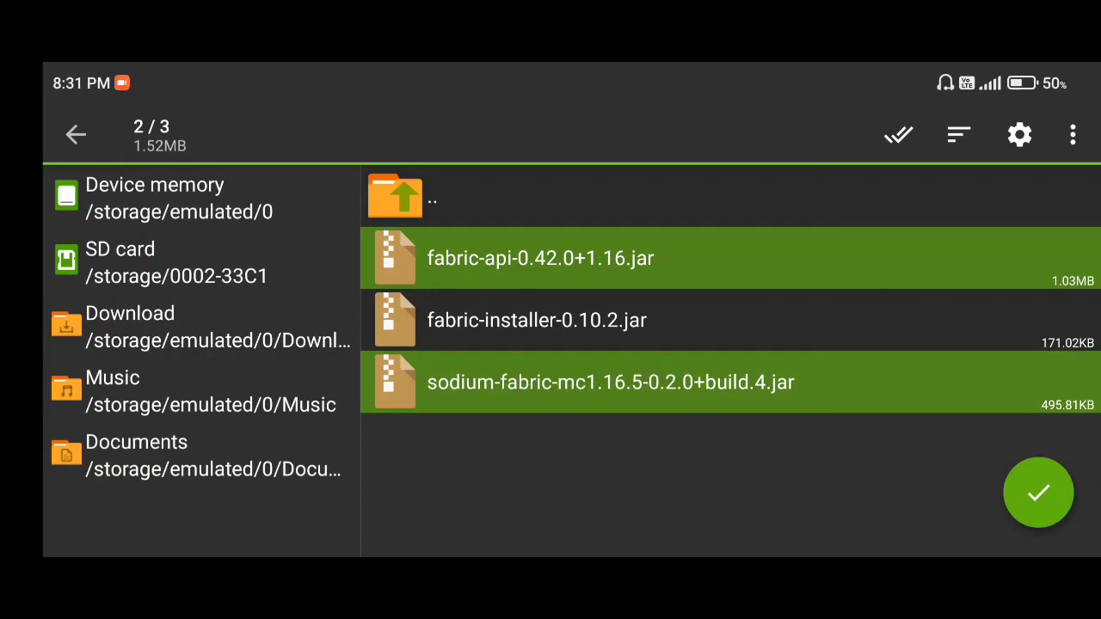
left_click(1038, 492)
left_click(1038, 492)
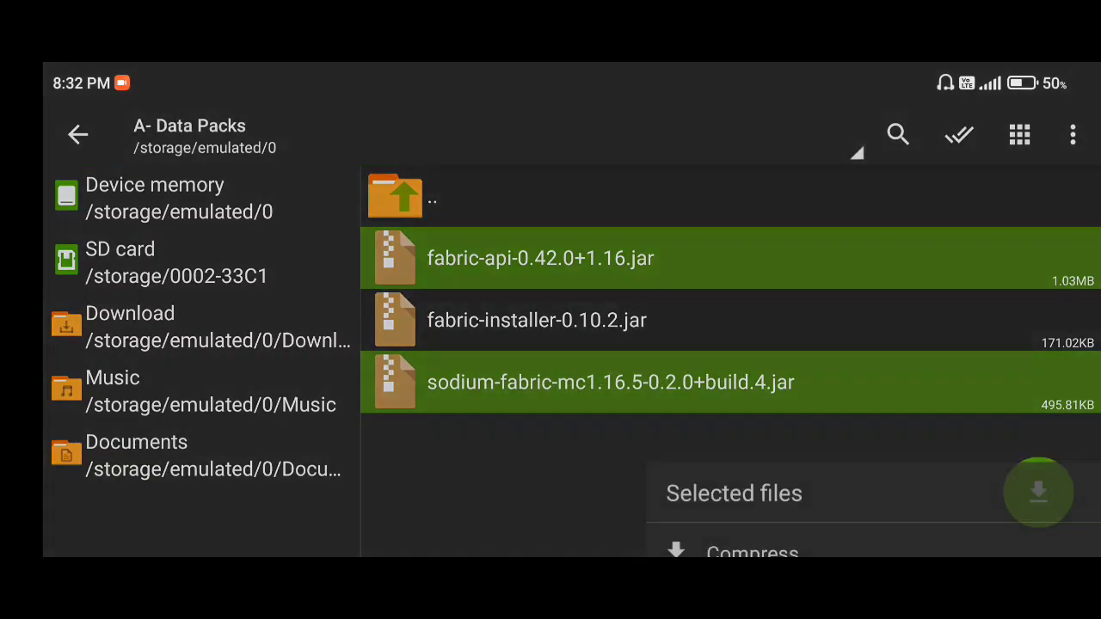
left_click(728, 346)
From the device memory root, open Android > data.
left_click(430, 196)
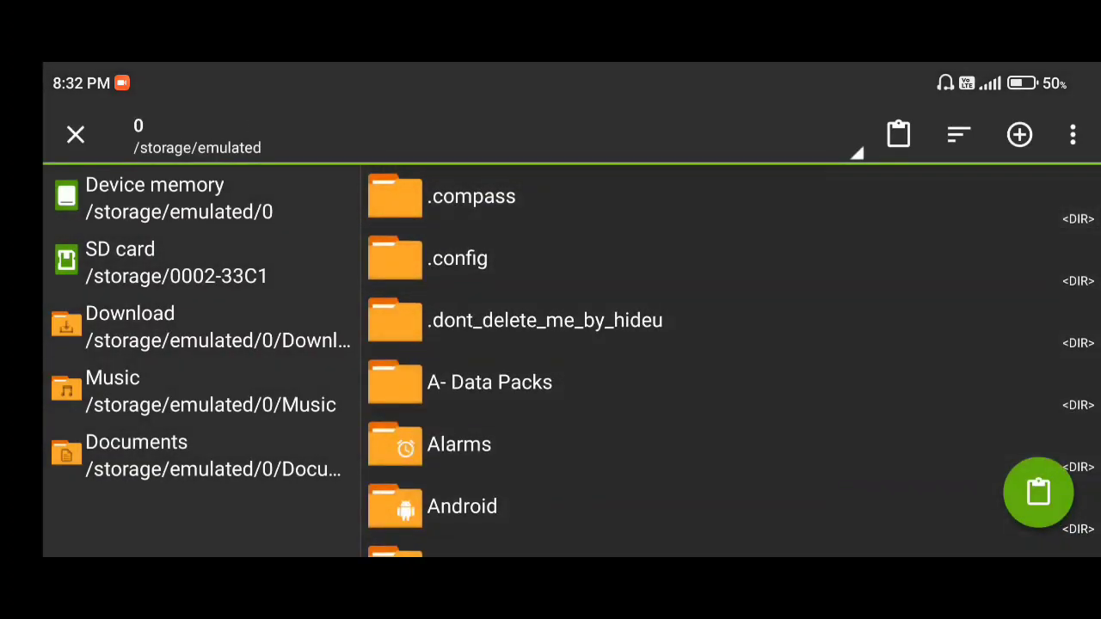
scroll(731, 361, "up", 2)
scroll(731, 361, "down", 3)
scroll(731, 362, "up", 3)
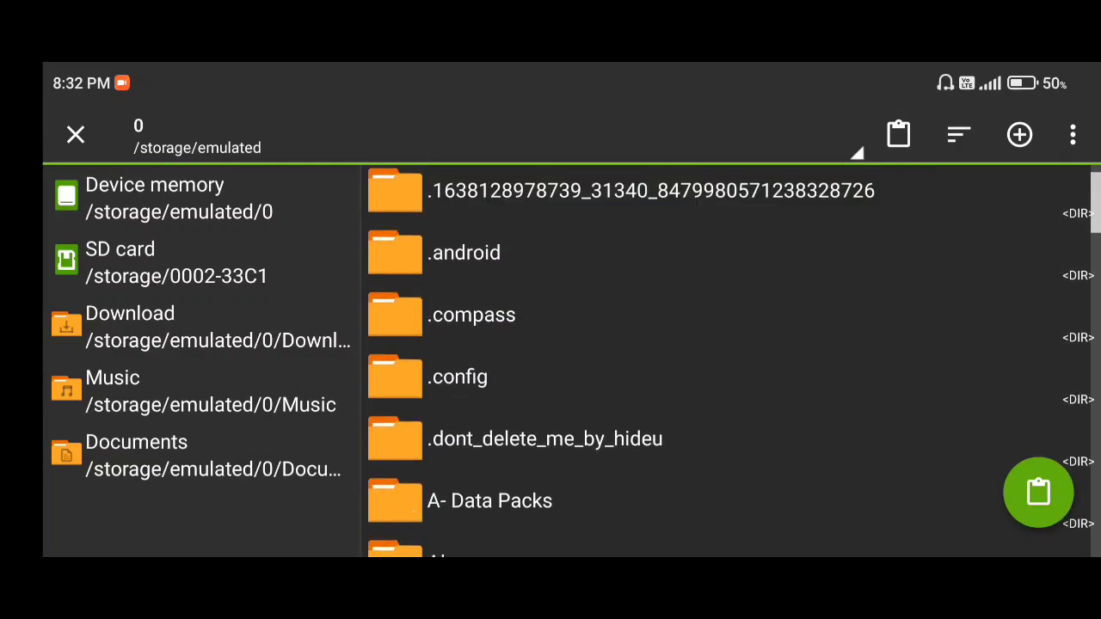
scroll(730, 361, "down", 2)
left_click(462, 456)
left_click(447, 255)
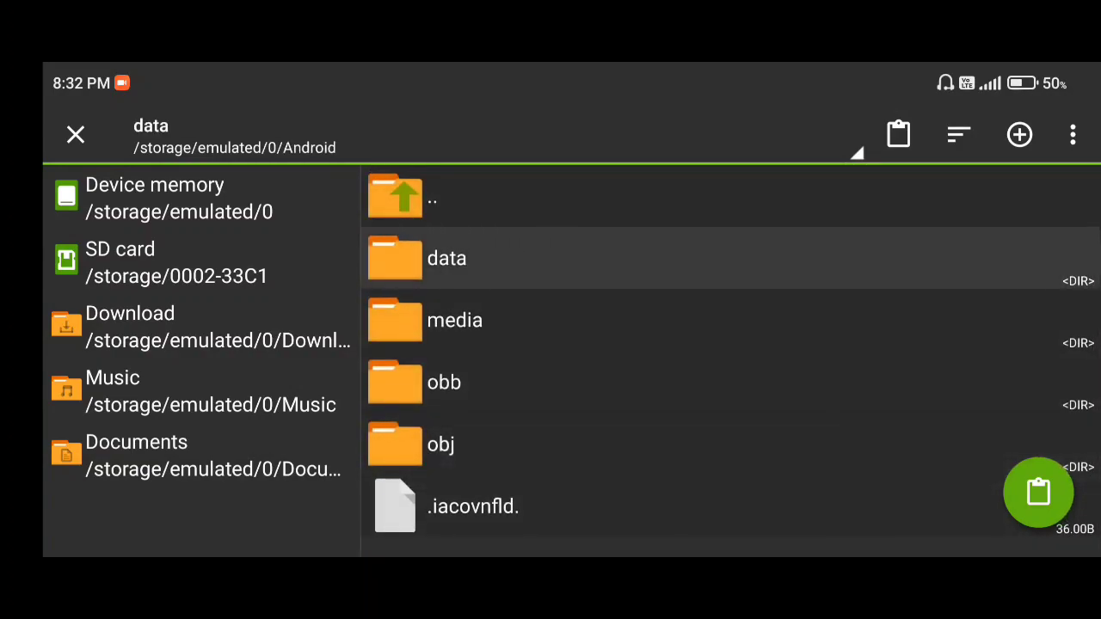
Open net.kdt.pojavlaunch > files and bring up the overflow menu.
scroll(731, 361, "down", 15)
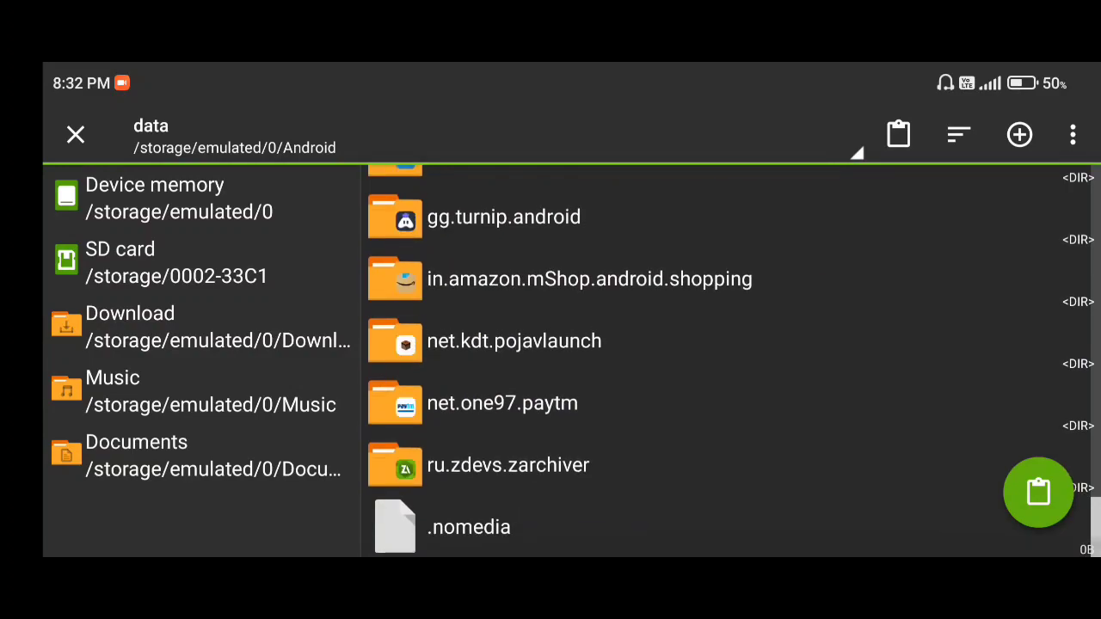
left_click(514, 392)
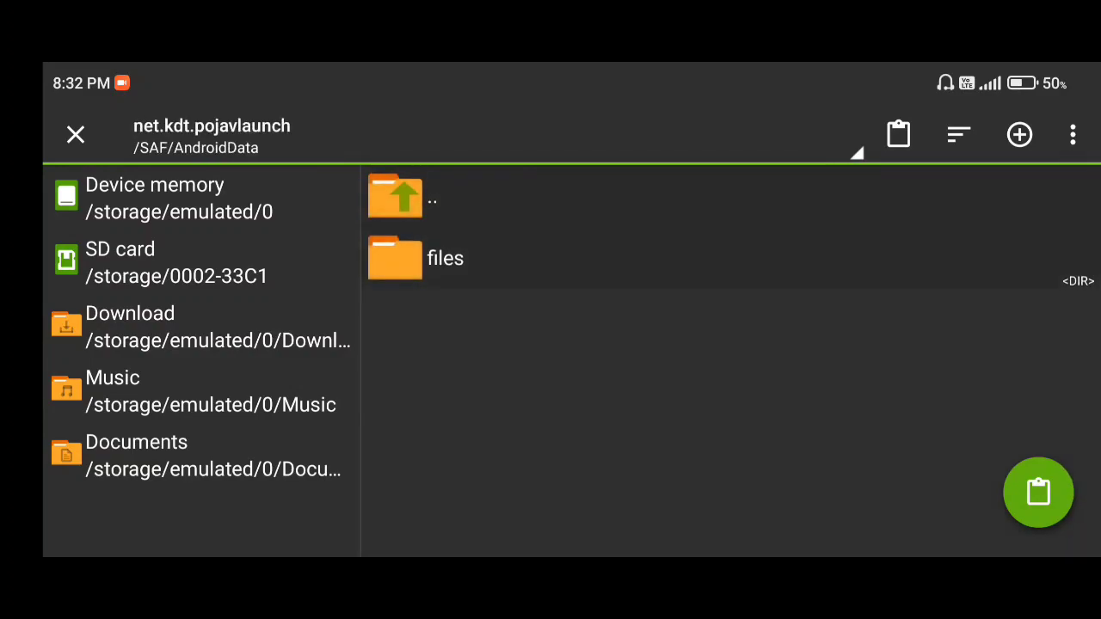
left_click(444, 258)
scroll(731, 361, "down", 1)
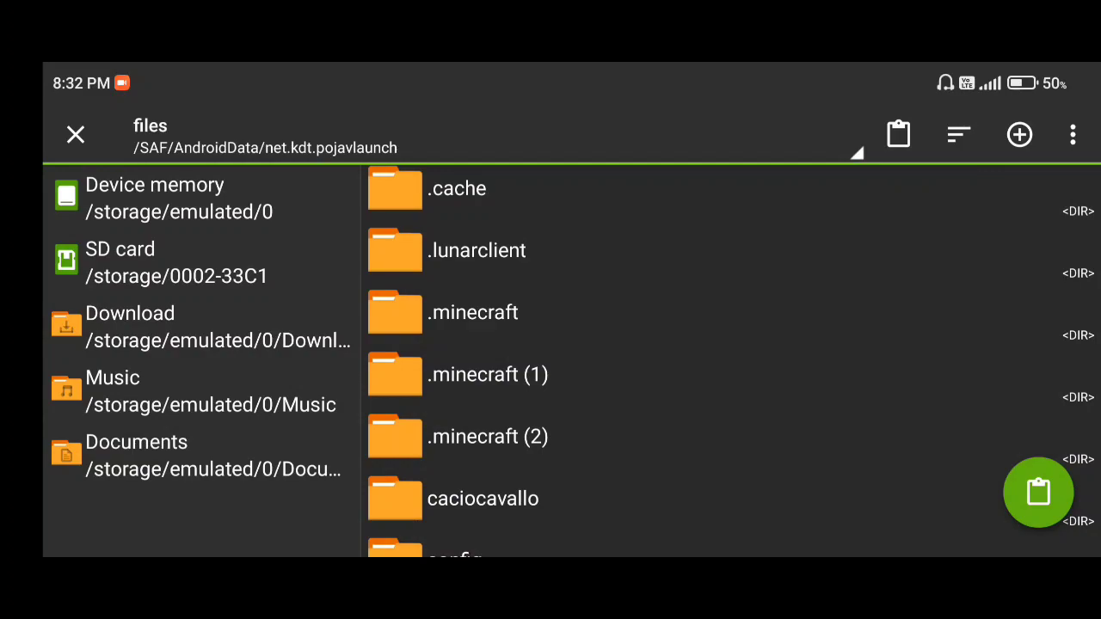
left_click(1072, 134)
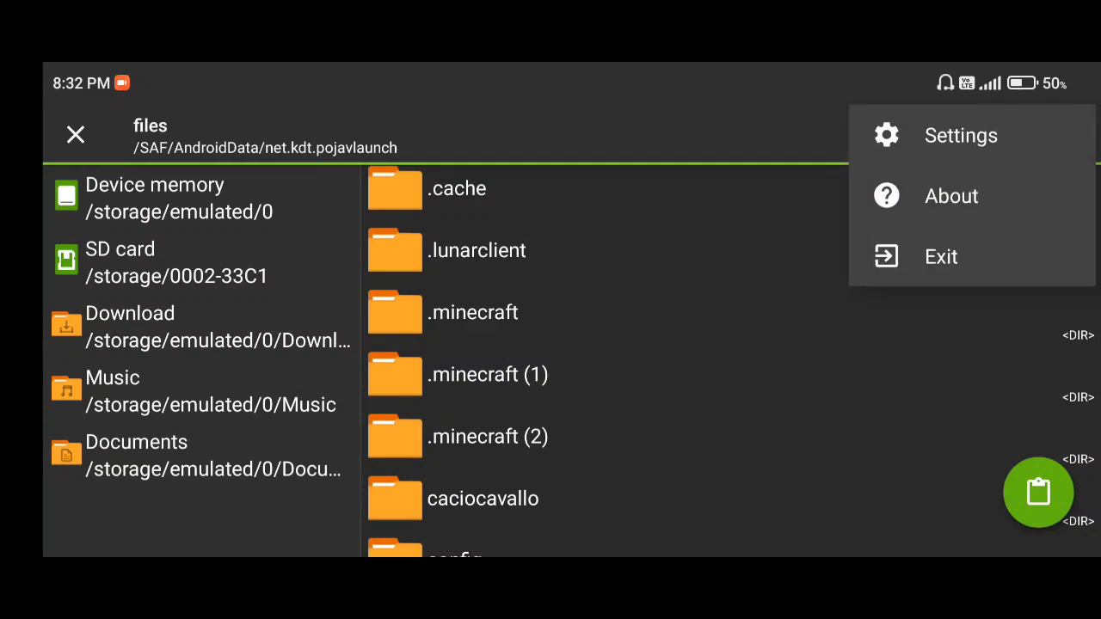
left_click(961, 135)
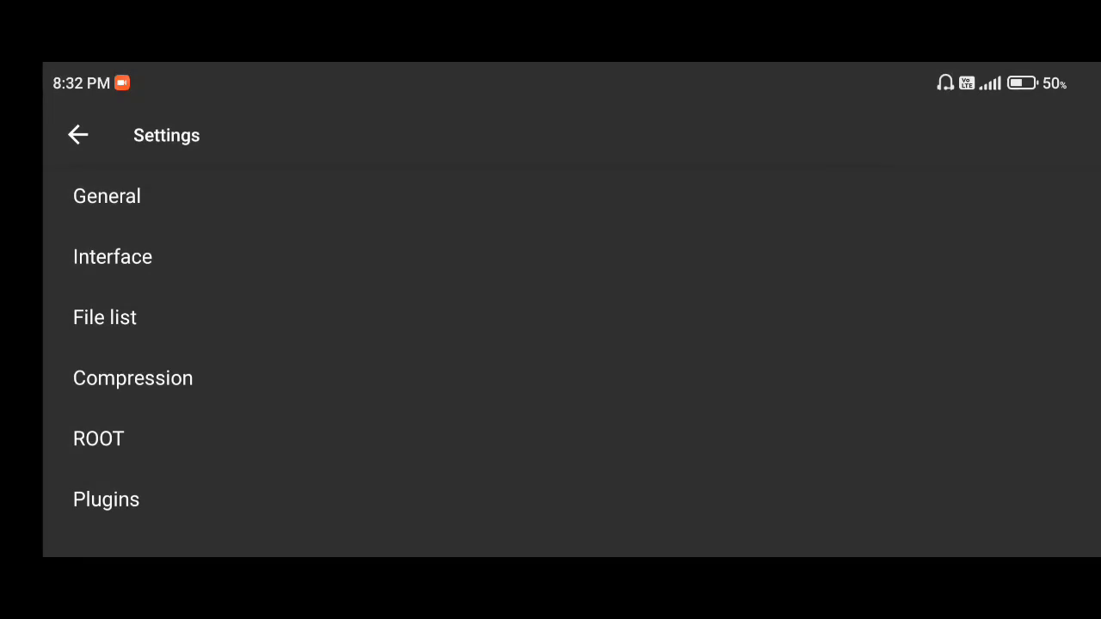
left_click(113, 257)
left_click(78, 135)
left_click(572, 316)
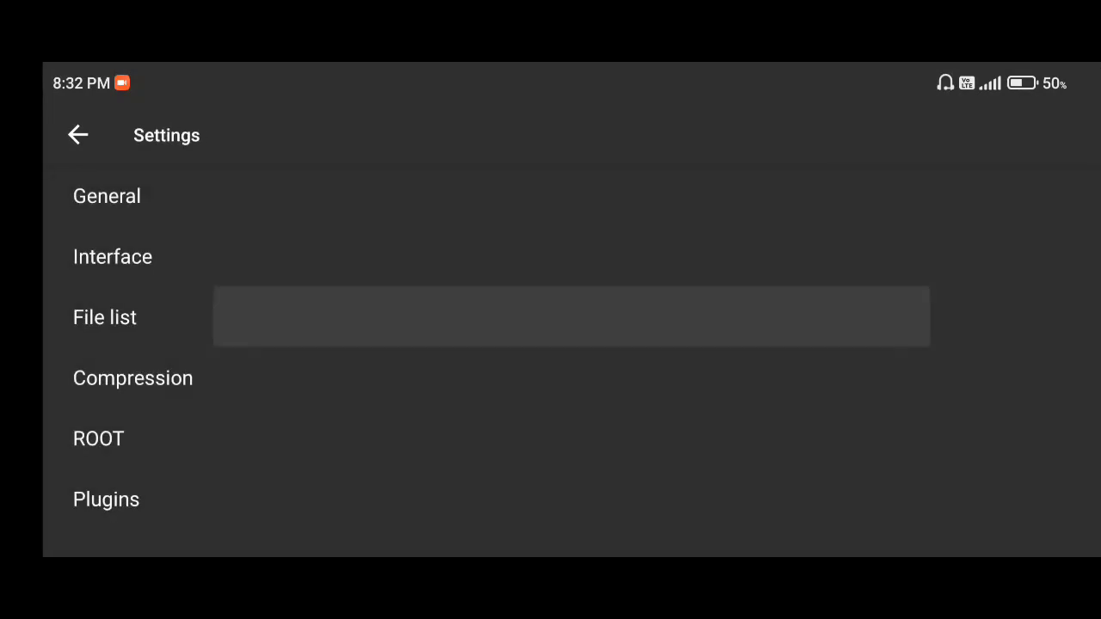
scroll(572, 367, "down", 3)
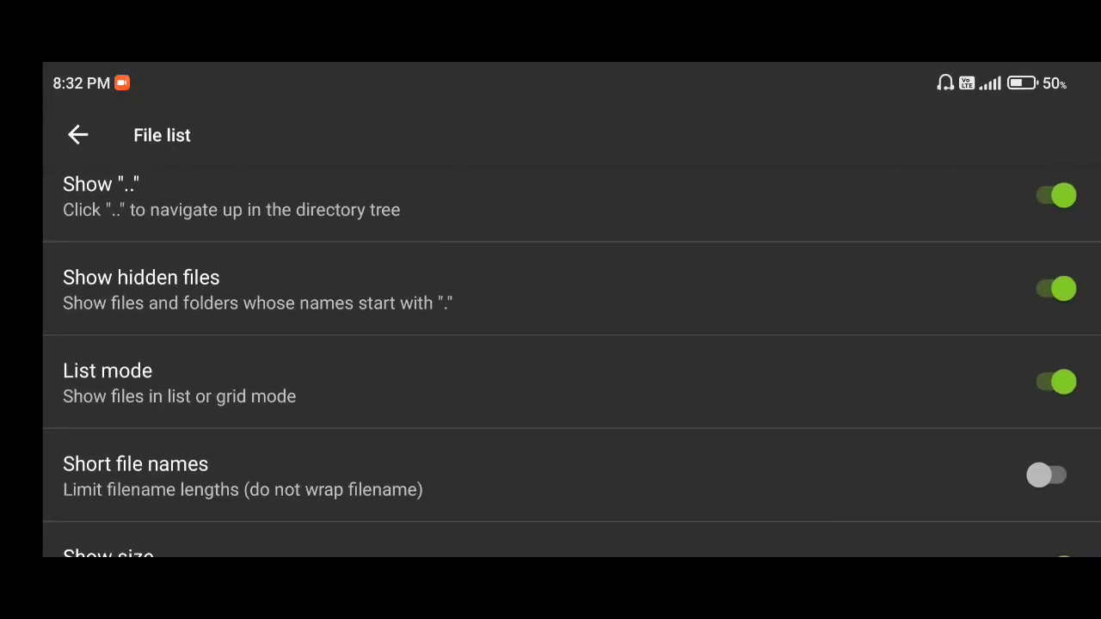
scroll(550, 289, "up", 1)
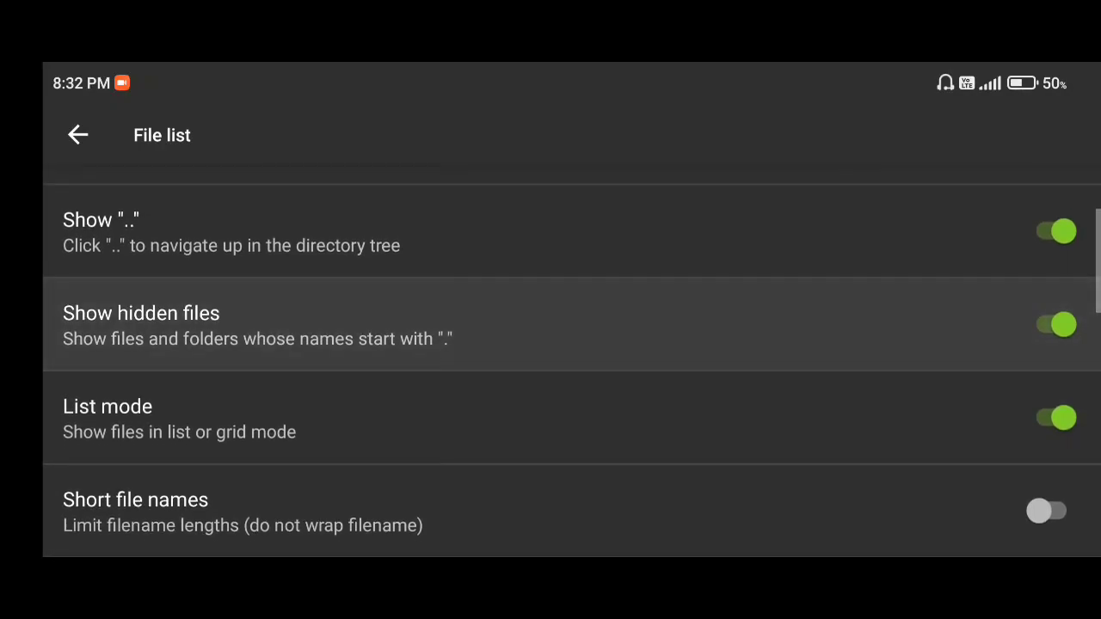
scroll(572, 361, "up", 1)
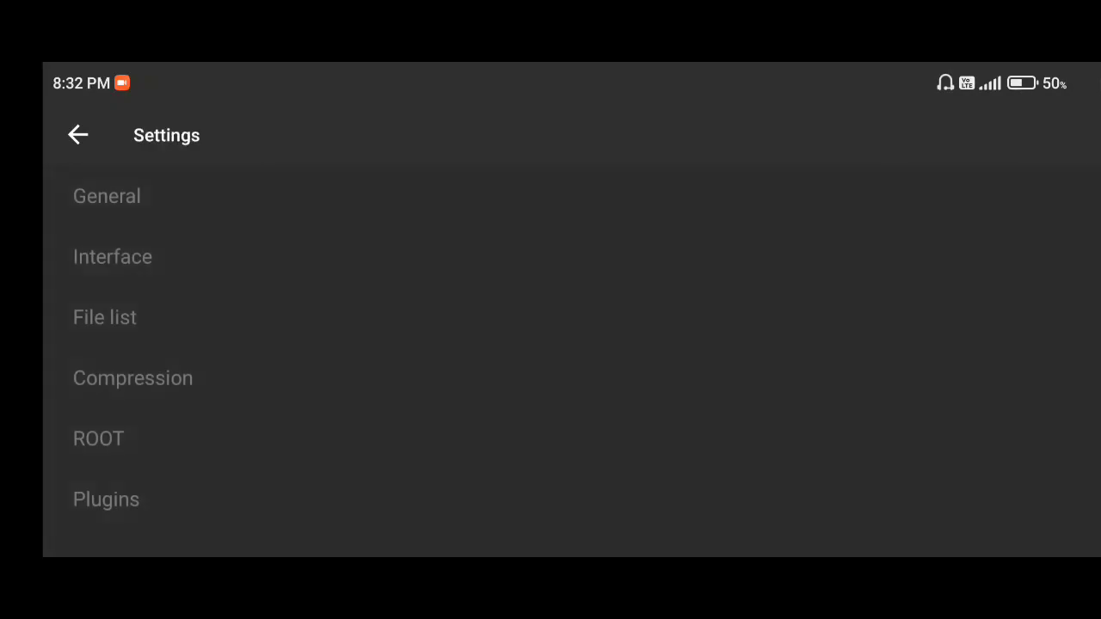
left_click(77, 135)
left_click(78, 135)
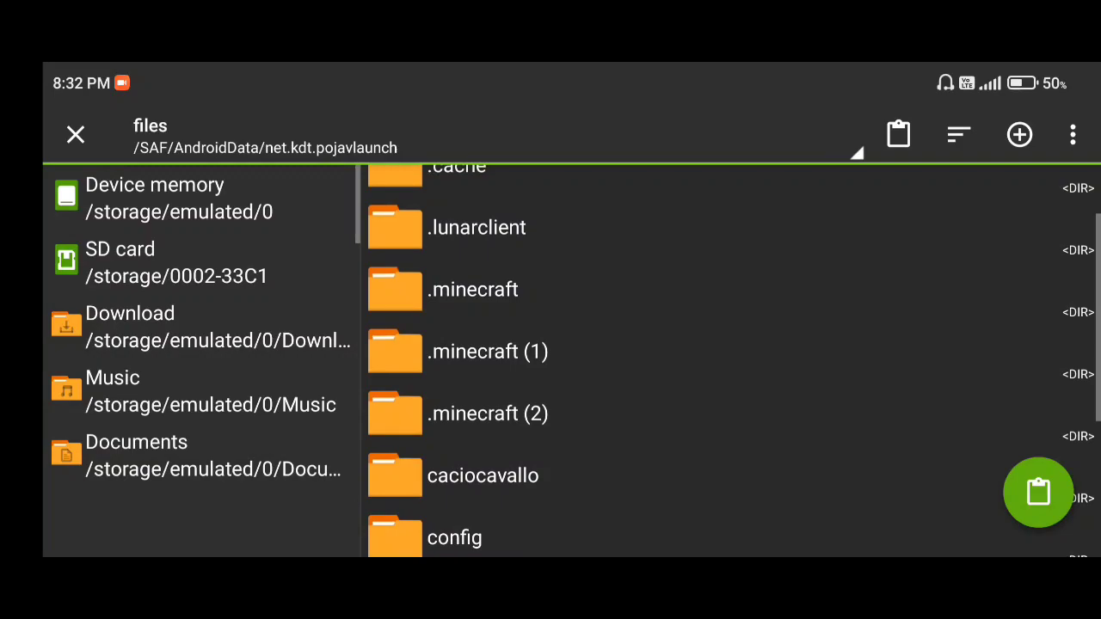
Open .minecraft > mods and paste the copied fabric-api-0.42.0+1.16.jar there.
left_click(473, 330)
scroll(731, 361, "down", 3)
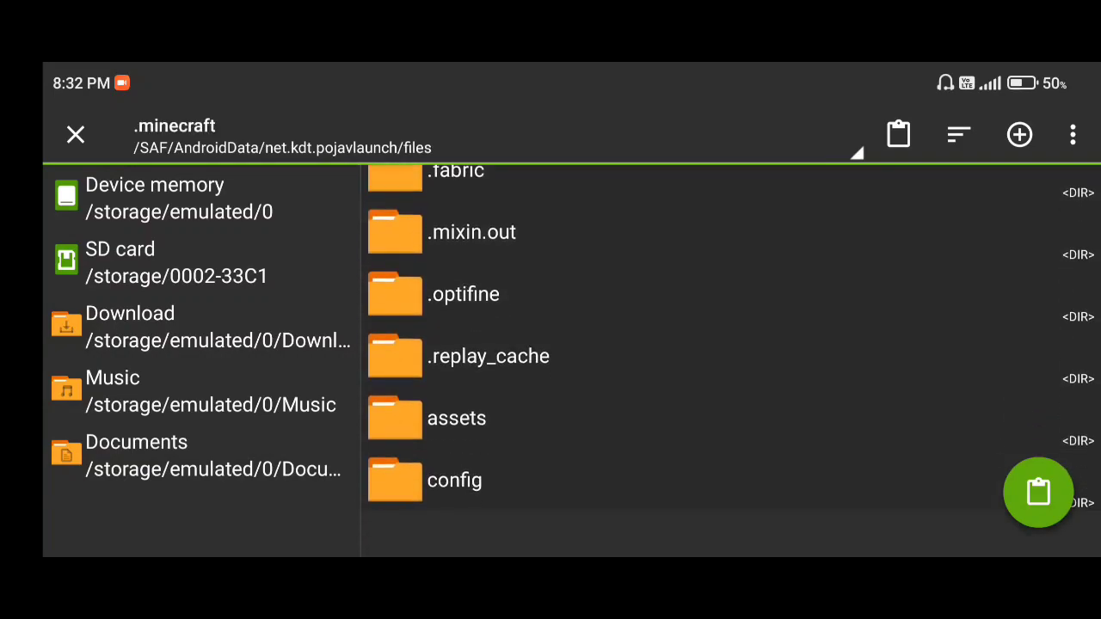
scroll(730, 361, "down", 2)
left_click(456, 440)
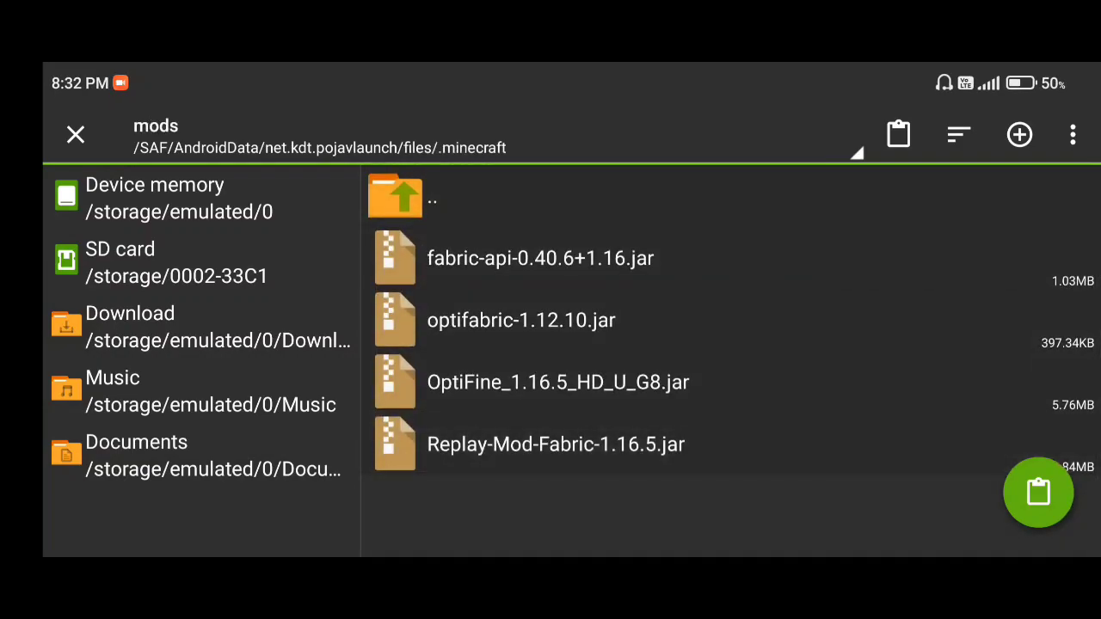
left_click(1038, 492)
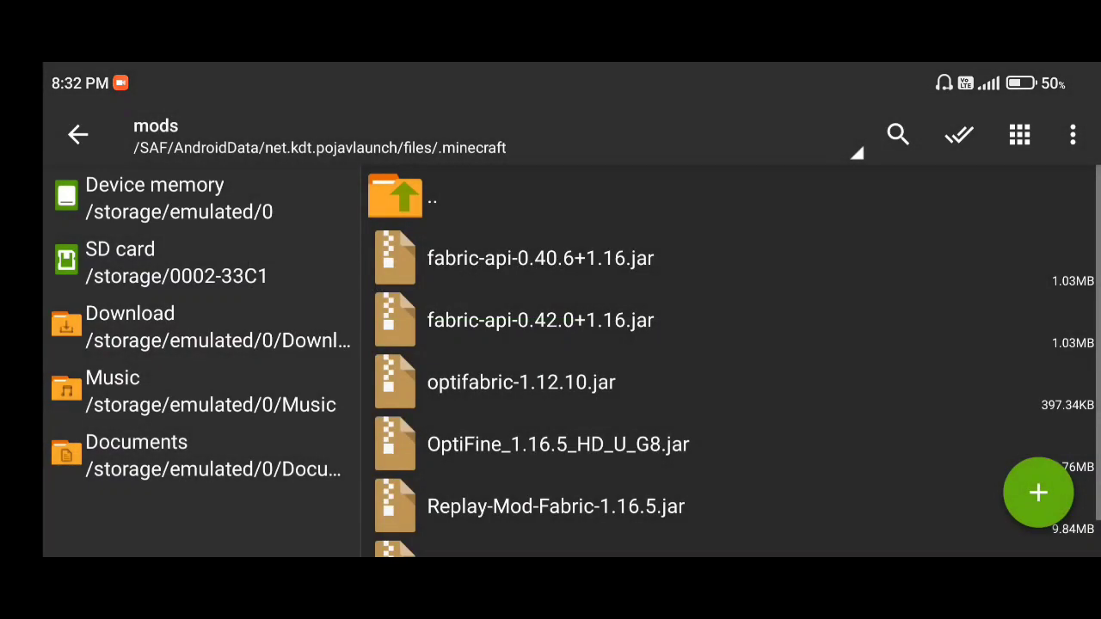
Look at the Sort by options in the overflow menu, then dismiss it unchanged.
left_click(1072, 134)
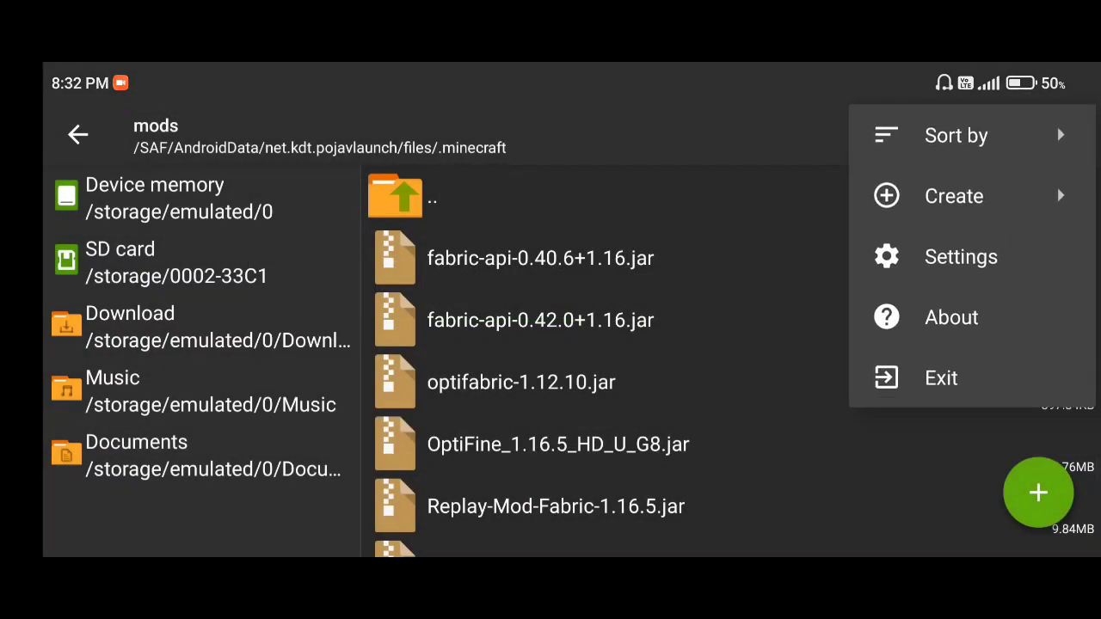
left_click(946, 135)
key("Escape")
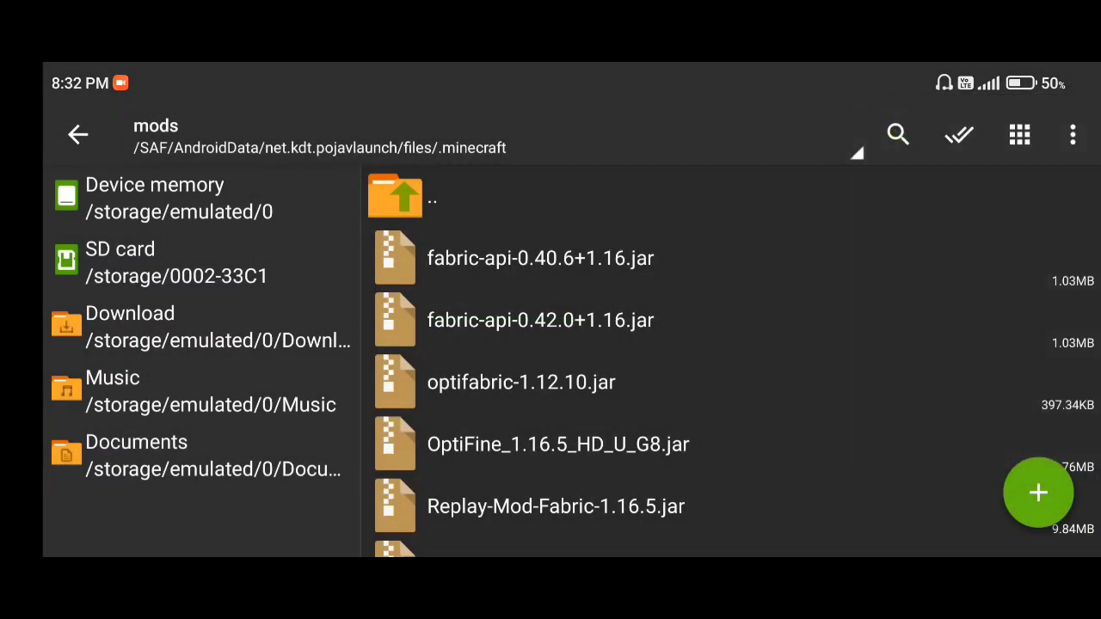
left_click(1072, 134)
key("Escape")
In multi-select mode, select all six jars, then invert to leave nothing selected.
left_click(957, 134)
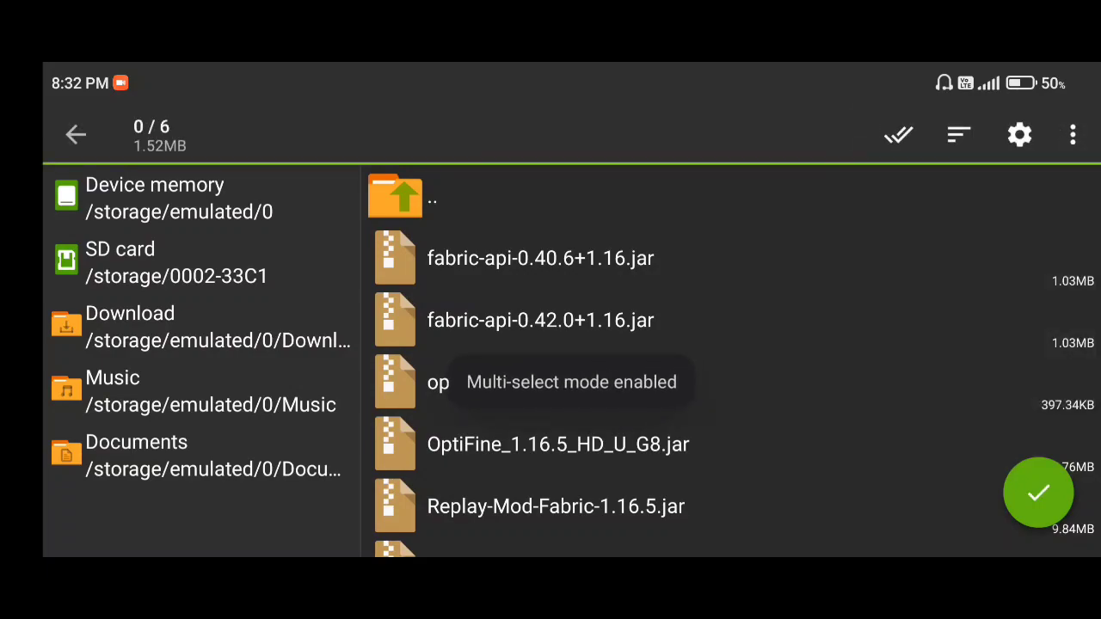
scroll(734, 360, "down", 1)
left_click(898, 134)
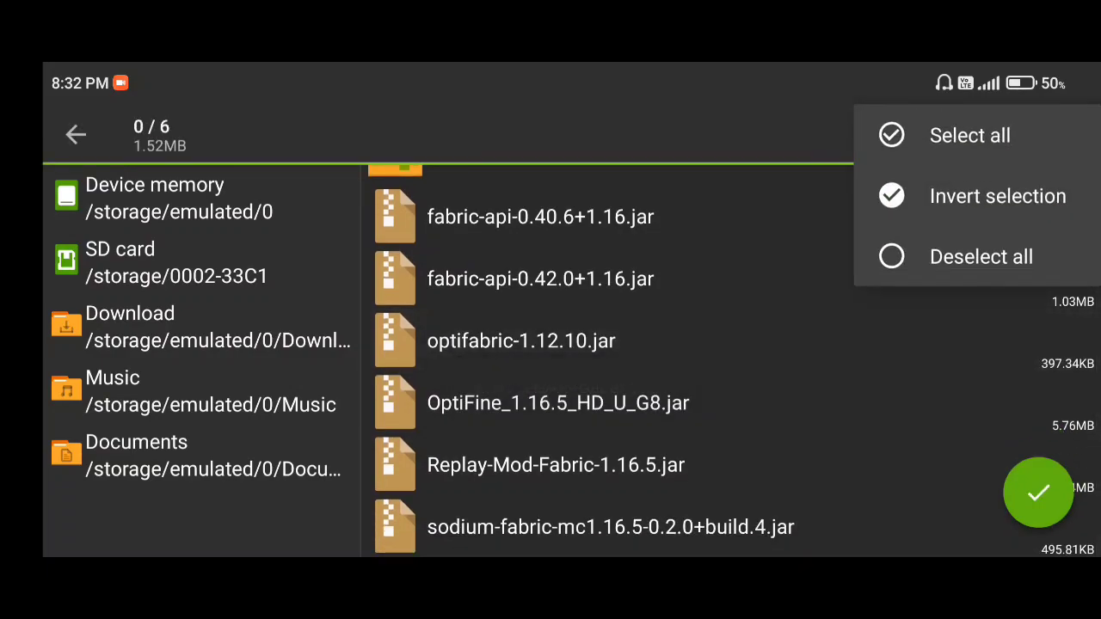
key("Escape")
left_click(898, 134)
left_click(969, 135)
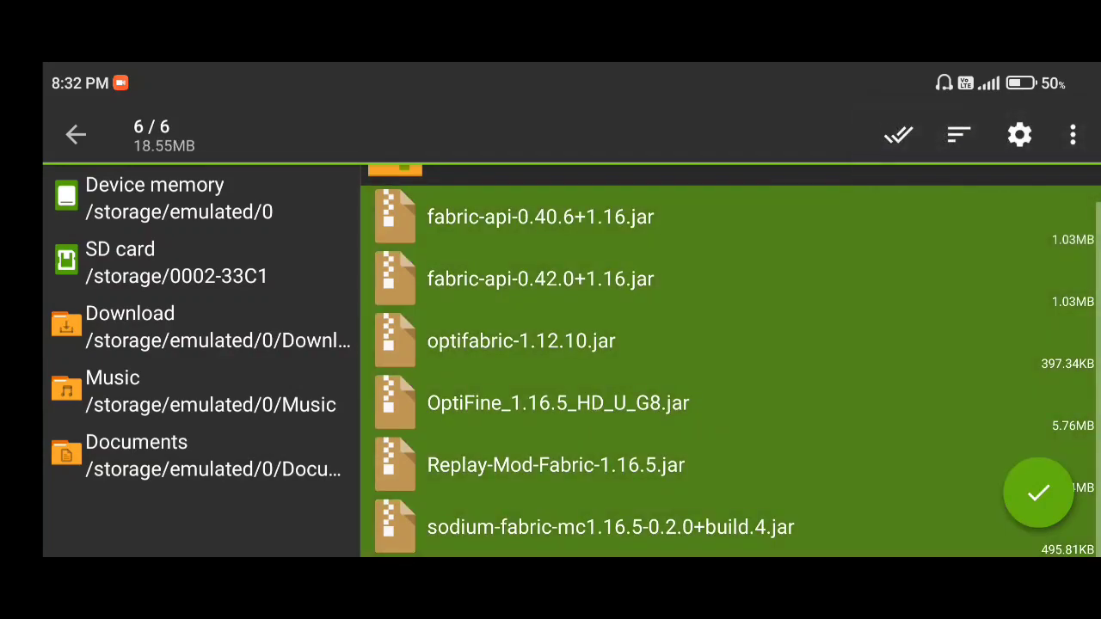
left_click(898, 134)
key("Escape")
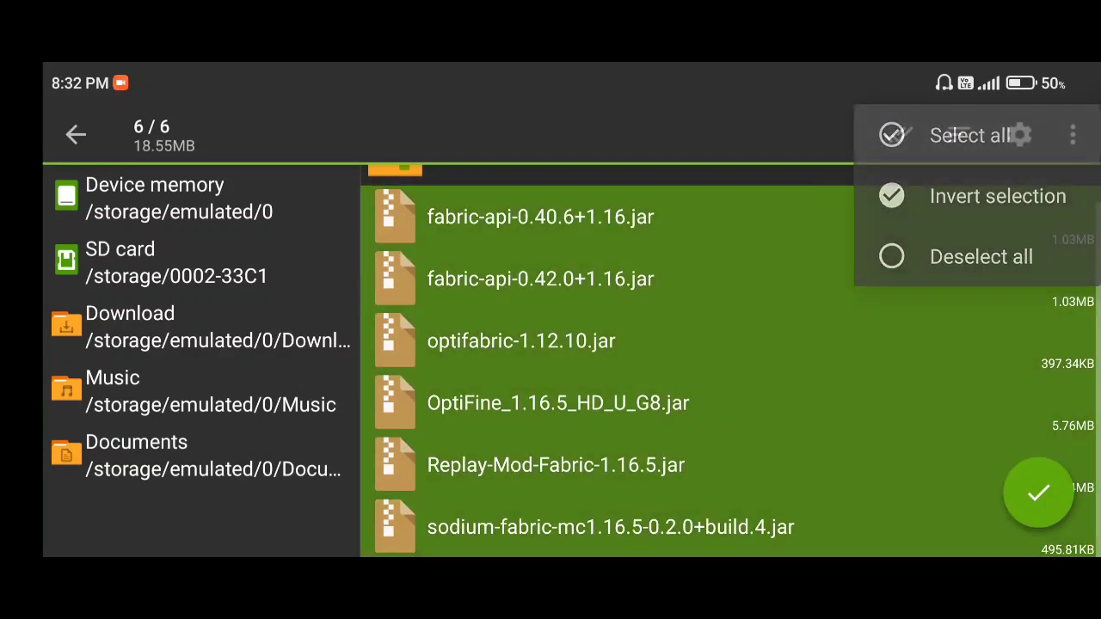
left_click(898, 134)
left_click(996, 196)
left_click(897, 134)
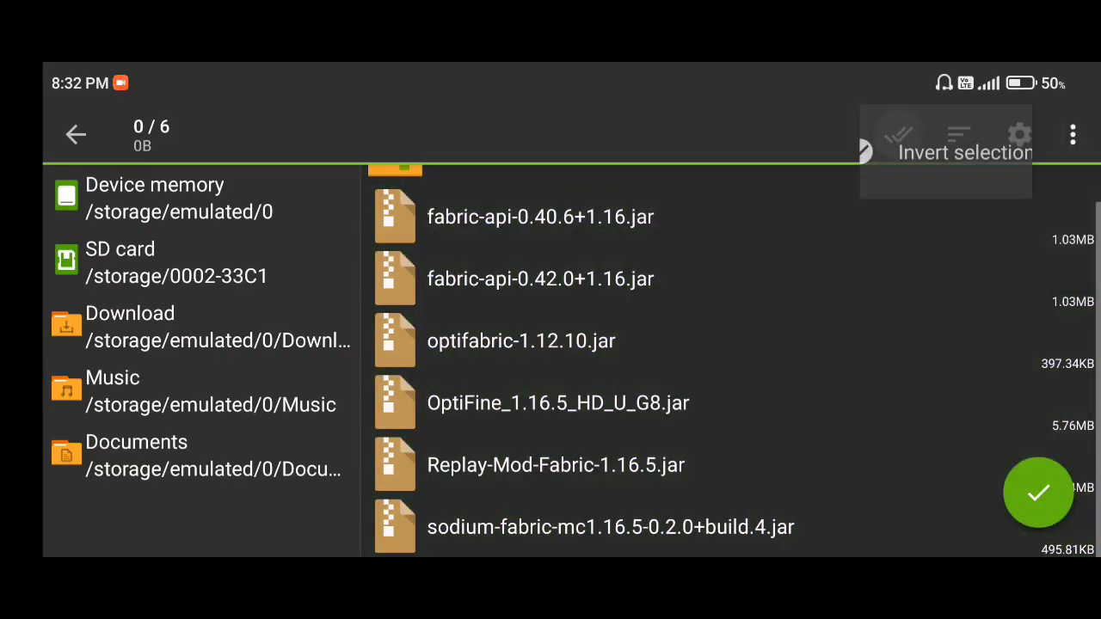
key("Escape")
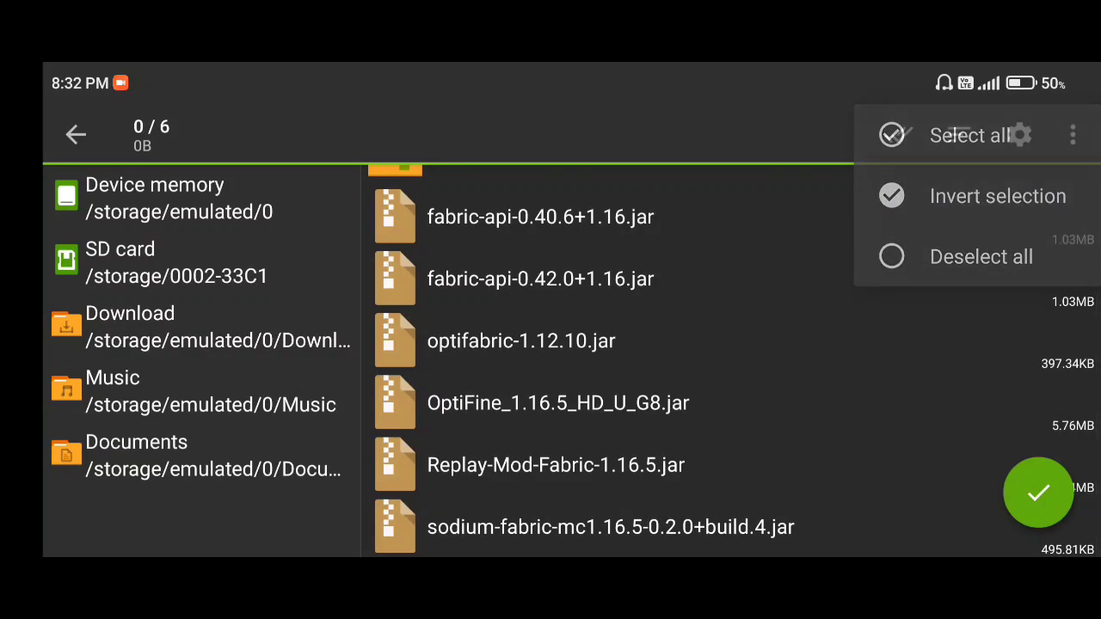
Select OptiFine_1.16.5_HD_U_G8.jar, optifabric-1.12.10.jar and fabric-api-0.42.0+1.16.jar.
left_click(558, 402)
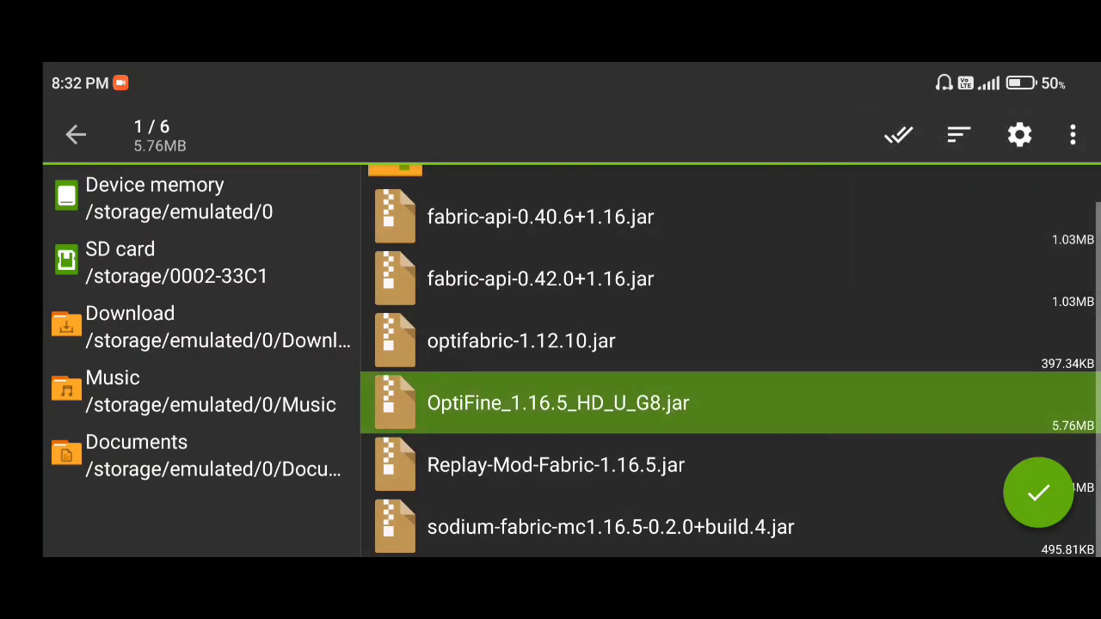
left_click(521, 340)
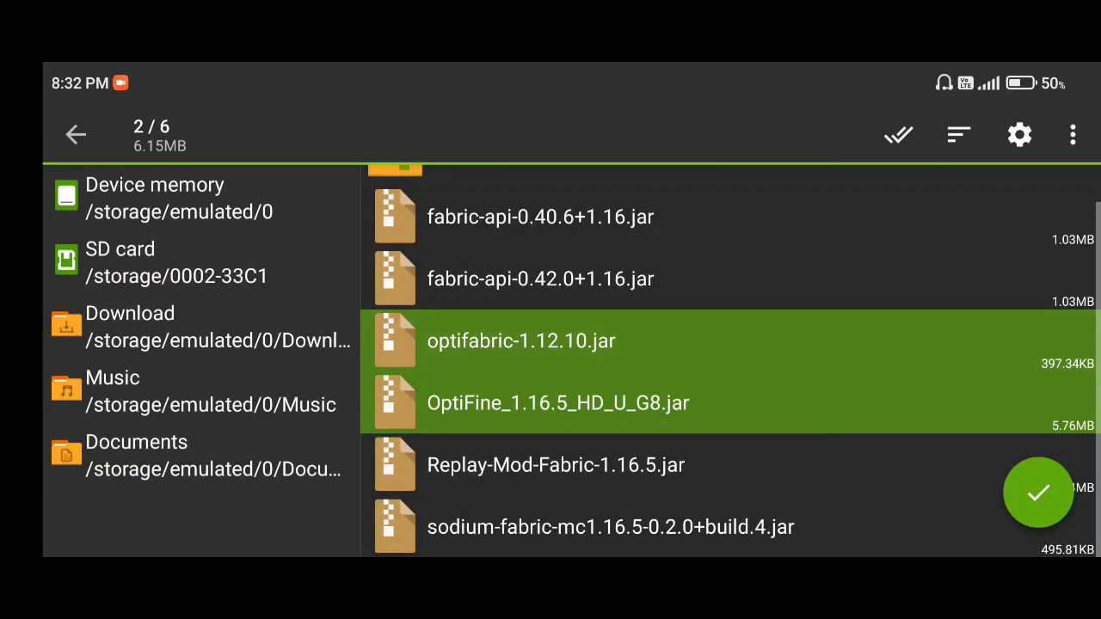
scroll(730, 360, "up", 1)
scroll(730, 360, "down", 1)
scroll(730, 360, "up", 1)
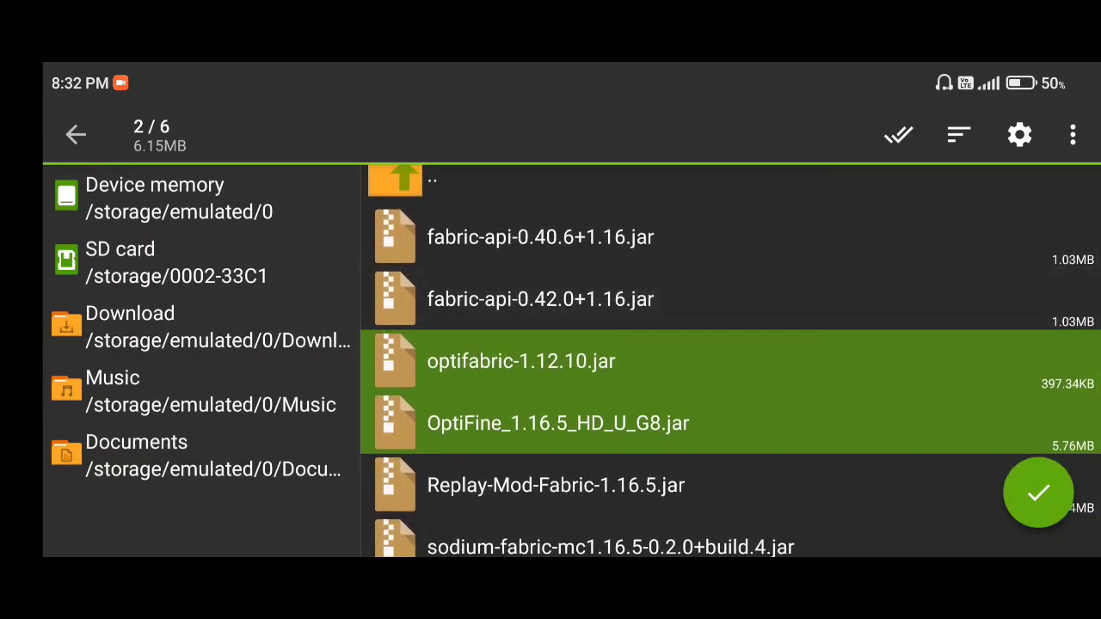
left_click(540, 299)
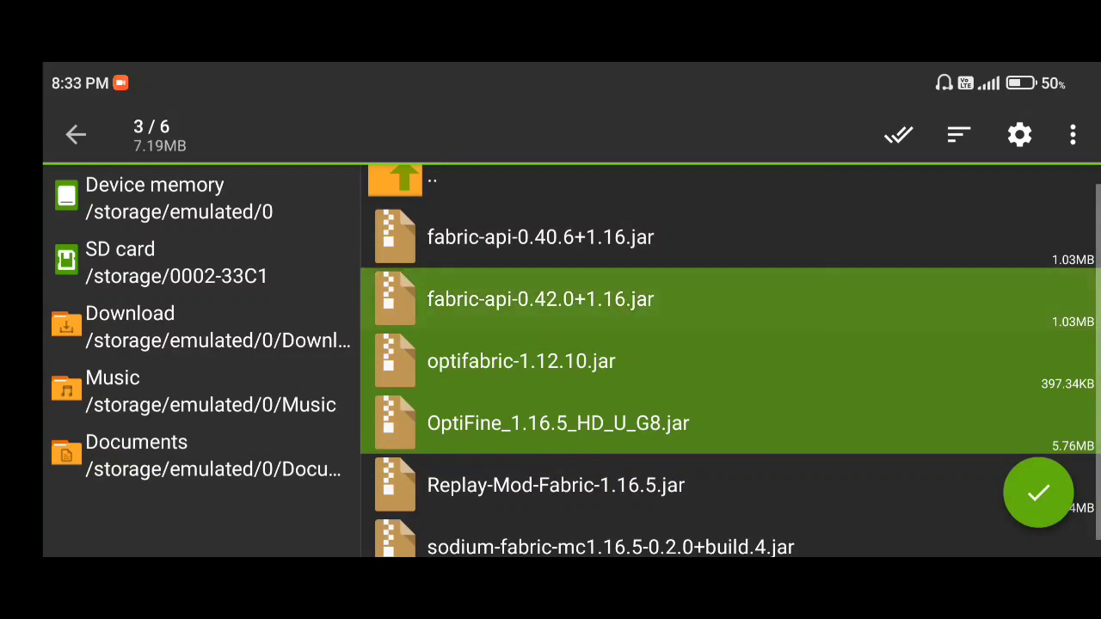
scroll(730, 360, "down", 1)
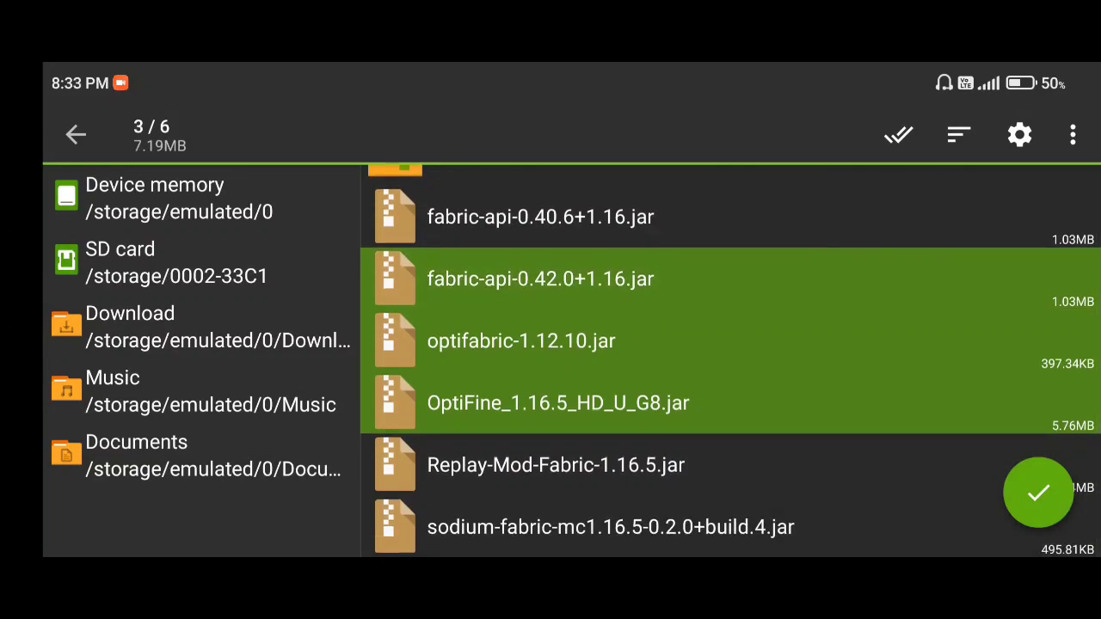
Delete the three selected jars and confirm with YES.
left_click(1038, 492)
left_click(1038, 492)
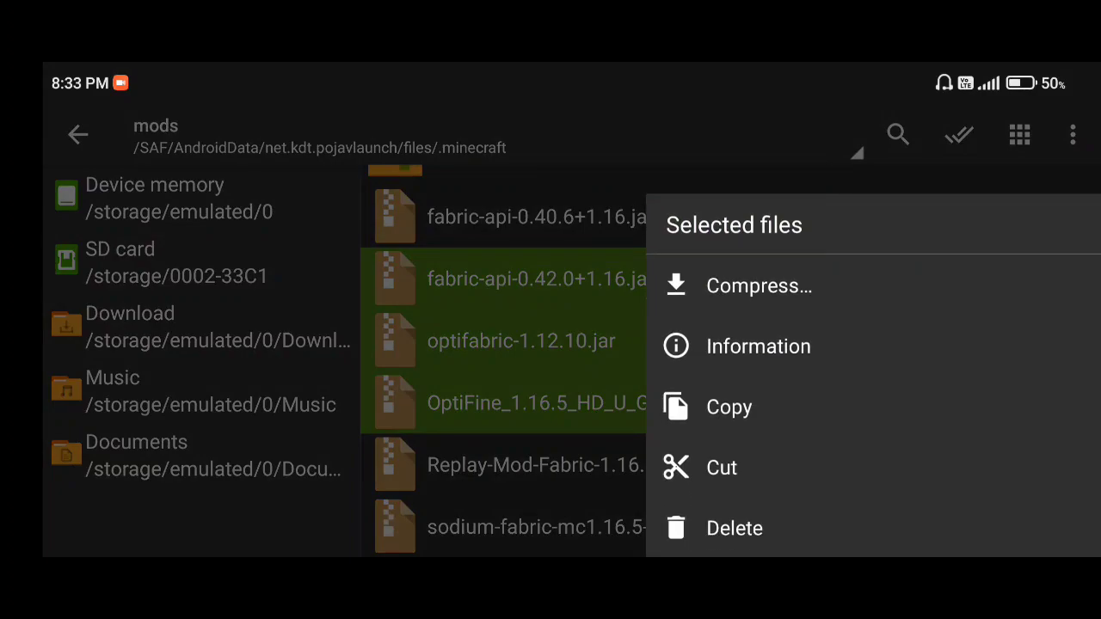
left_click(734, 528)
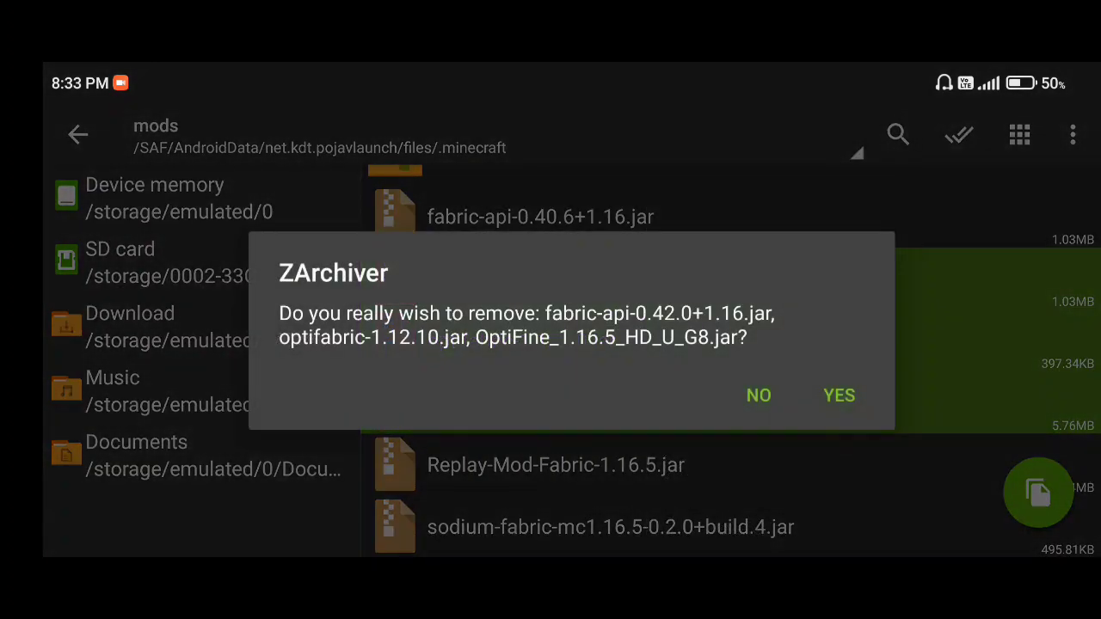
left_click(838, 394)
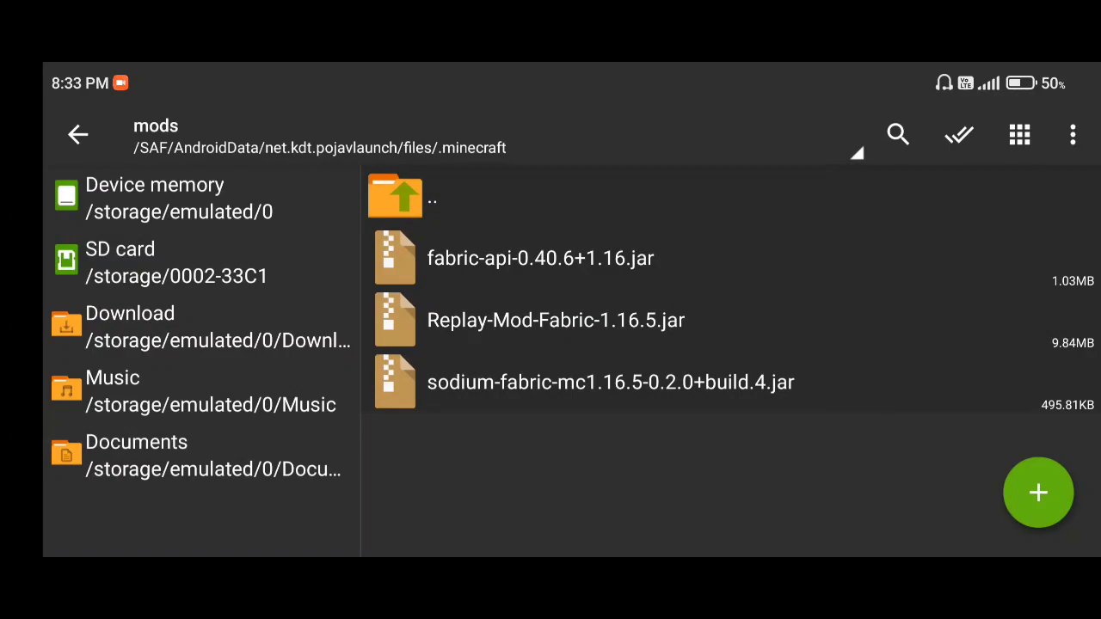
Log in with the offline account and keep fabric-loader-0.13.3-1.16.5 as the version.
left_click(432, 196)
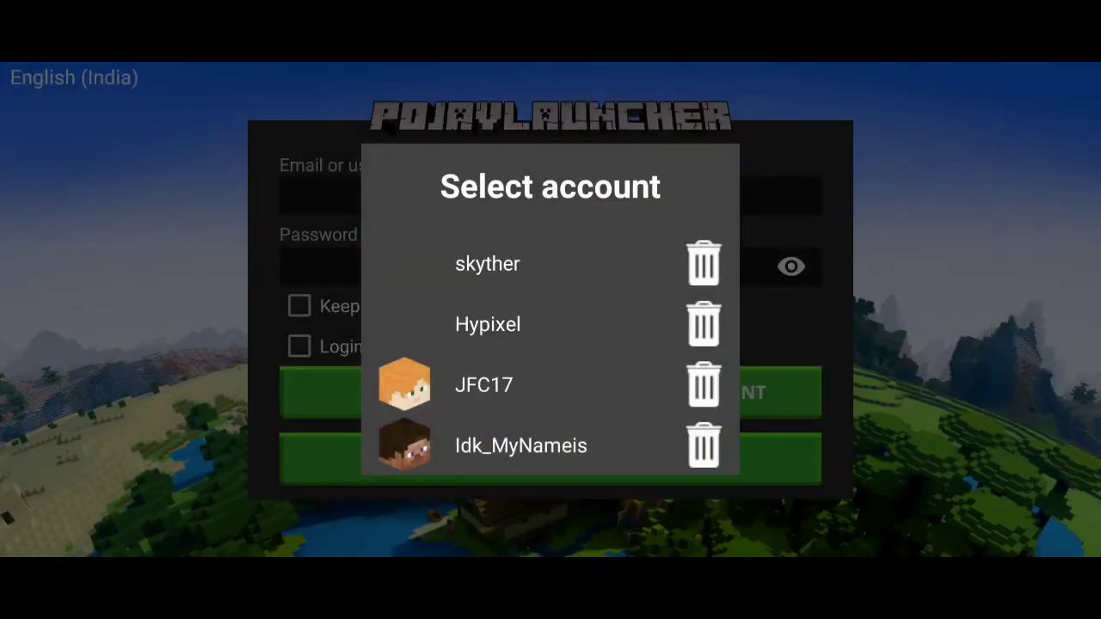
left_click(486, 264)
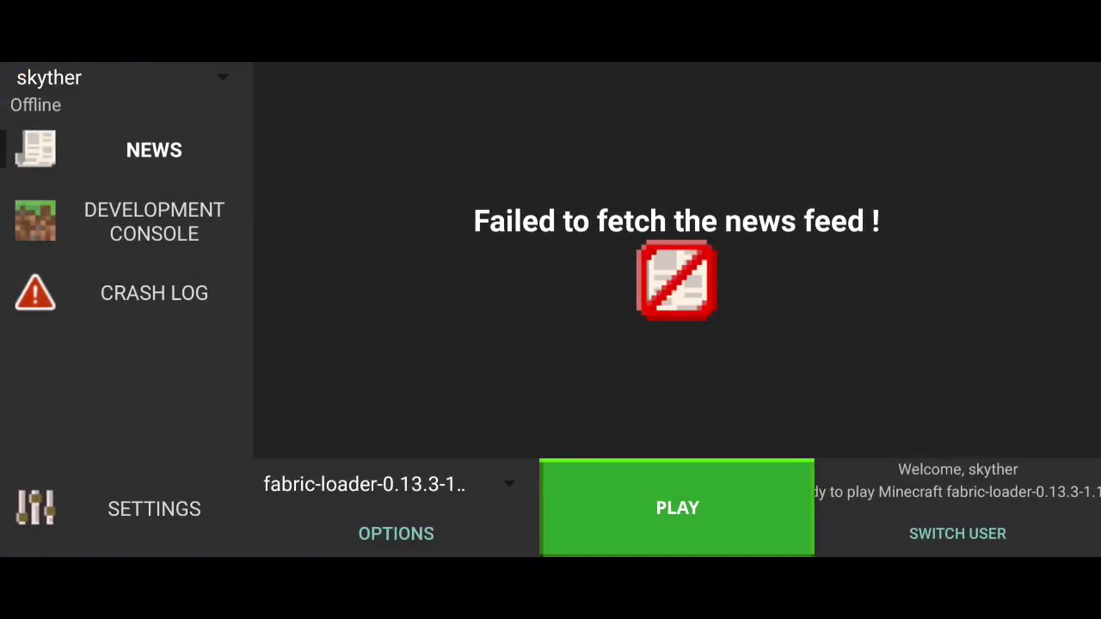
left_click(509, 484)
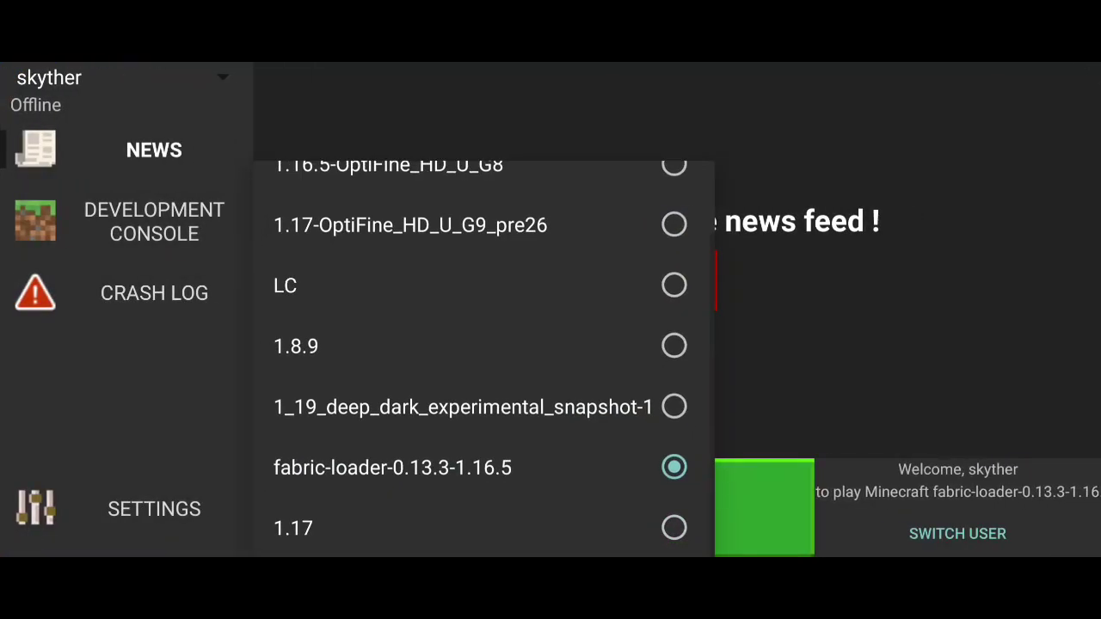
left_click(392, 467)
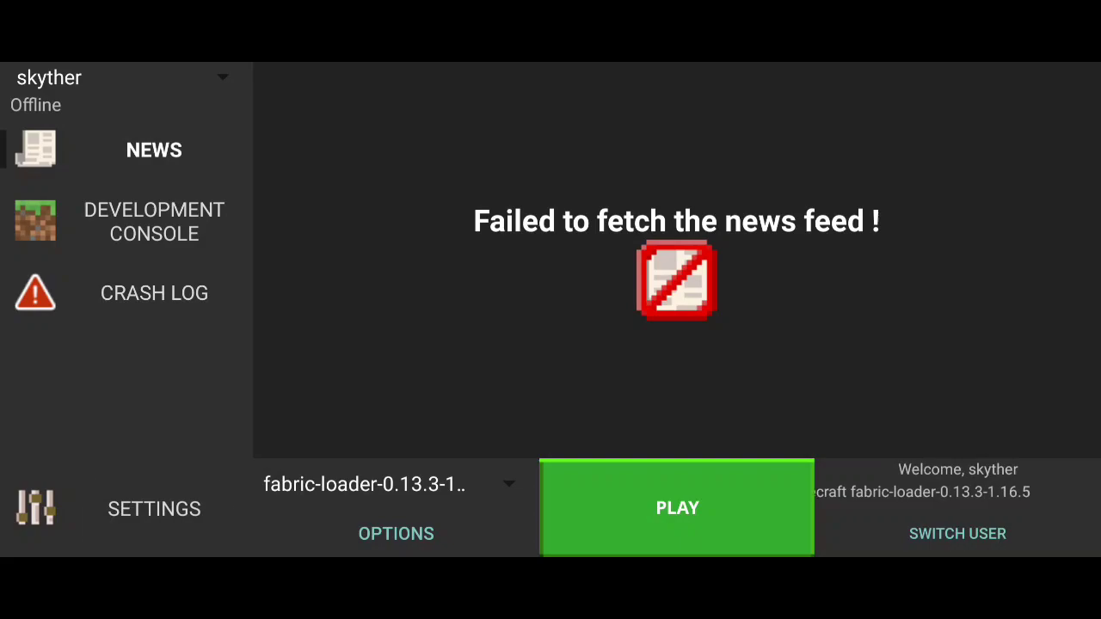
In launcher Settings, check the Renderer and 1016 MB memory allocation without changing them.
left_click(154, 508)
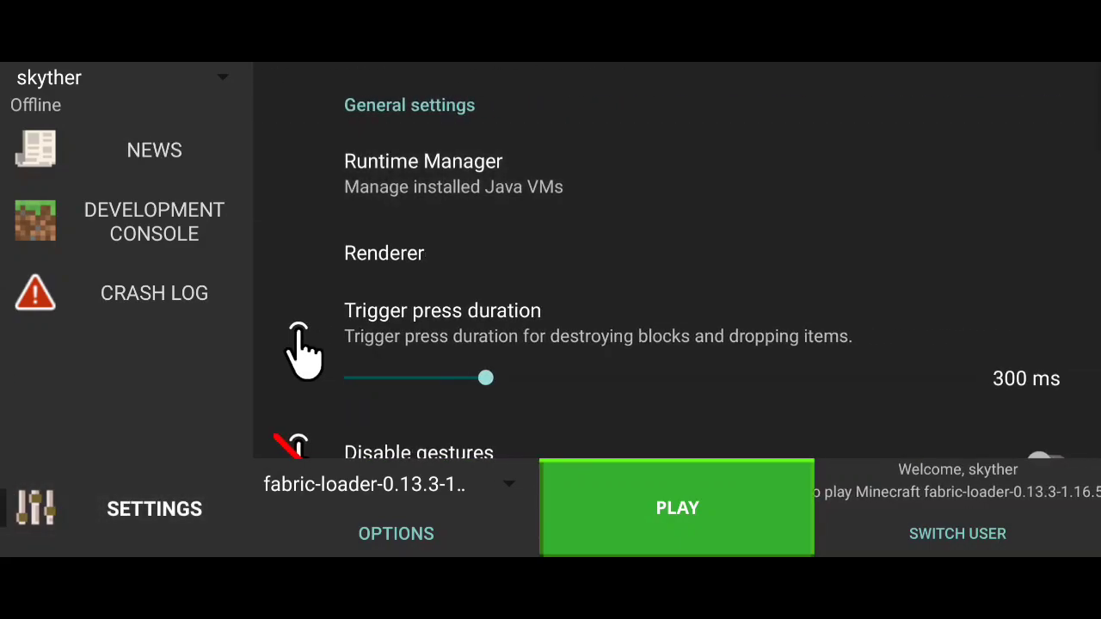
left_click(383, 253)
key("Escape")
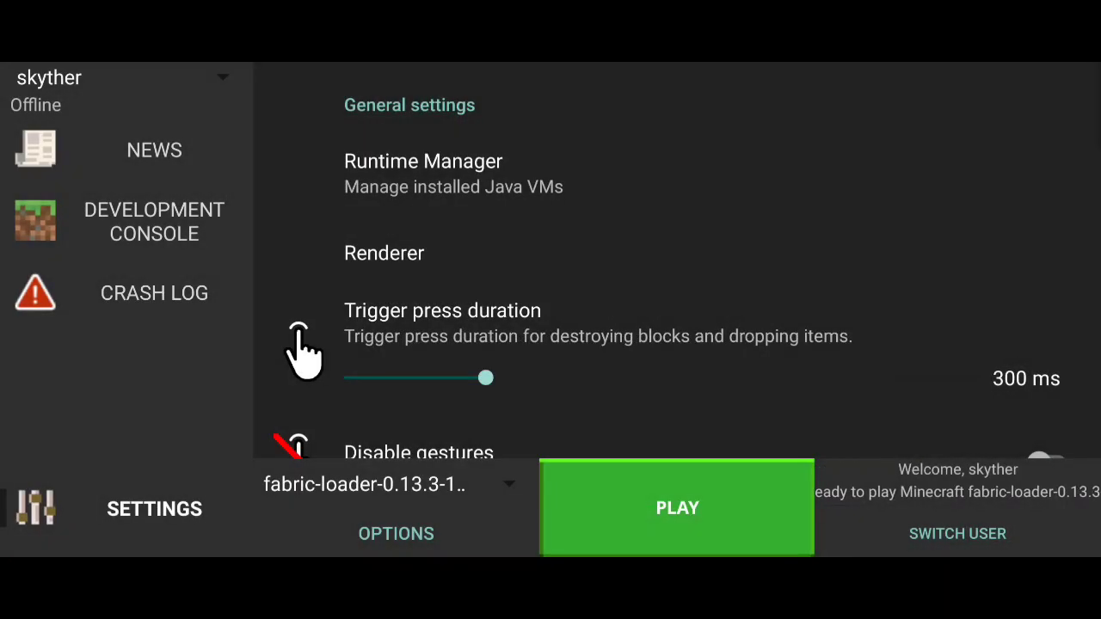
scroll(670, 254, "down", 10)
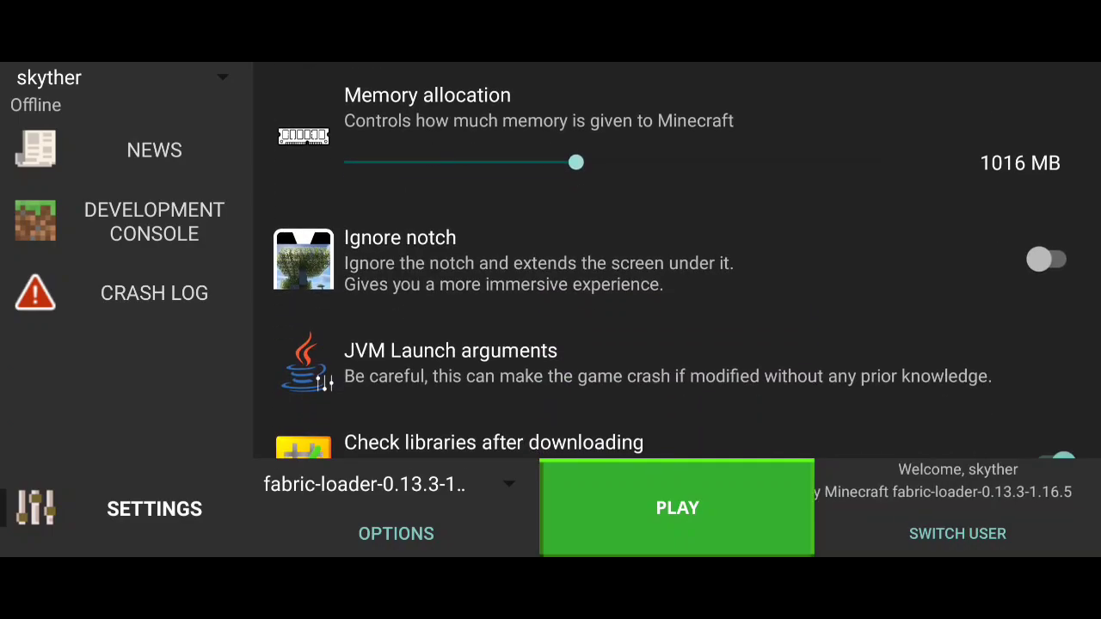
scroll(670, 258, "up", 10)
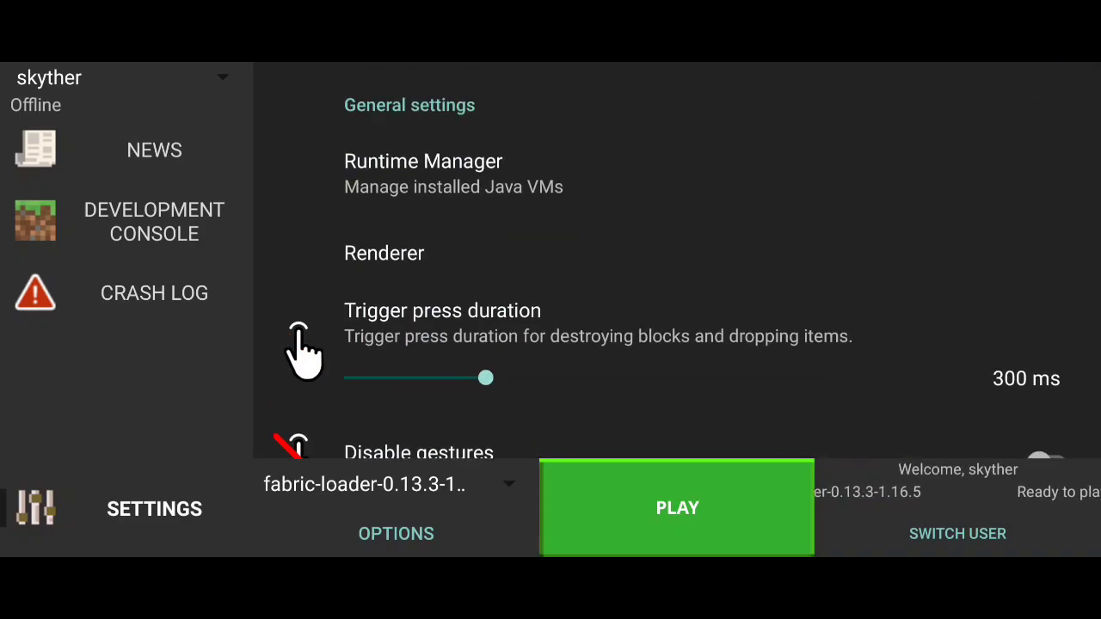
Play the fabric-loader 1.16.5 profile and acknowledge the free RAM warning with OK.
left_click(677, 507)
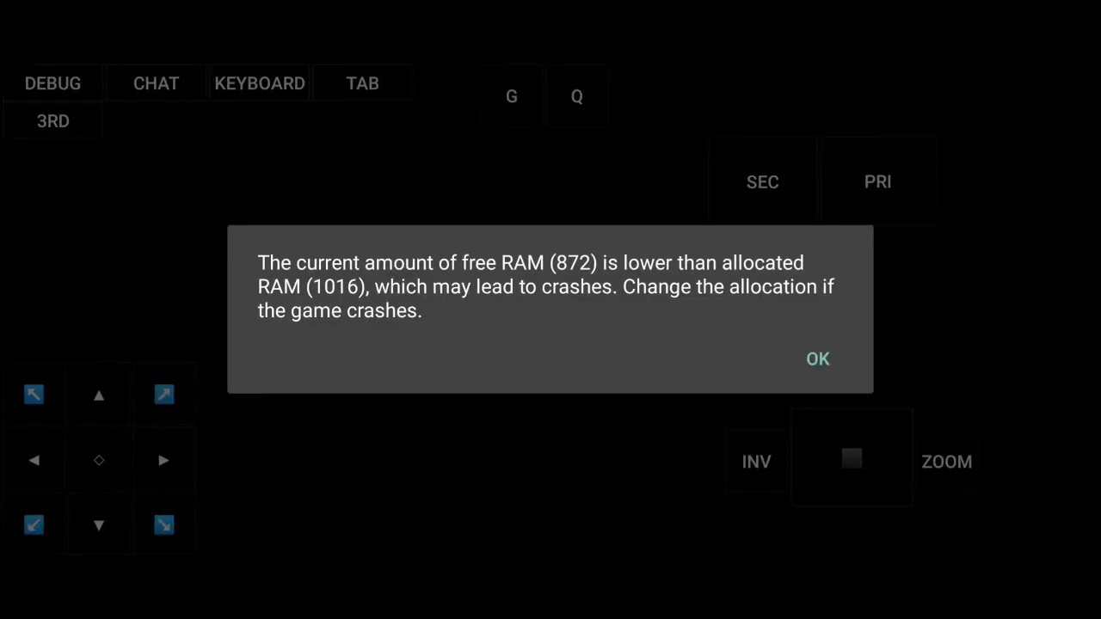
left_click(817, 358)
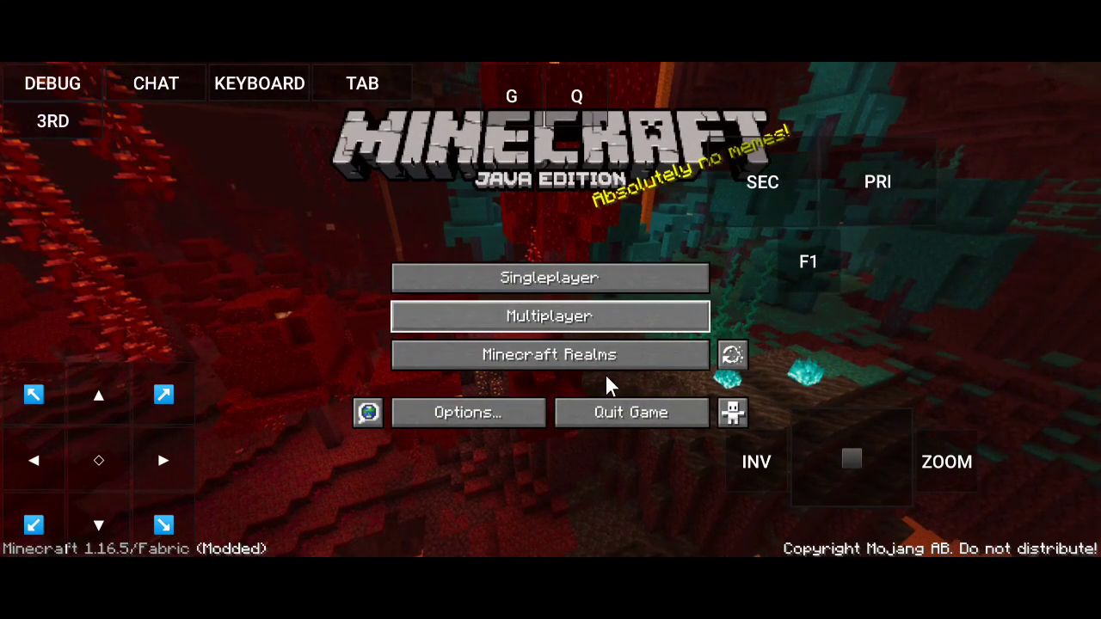
Go to Options > Video Settings and uncheck Clouds on the General tab.
left_click(489, 418)
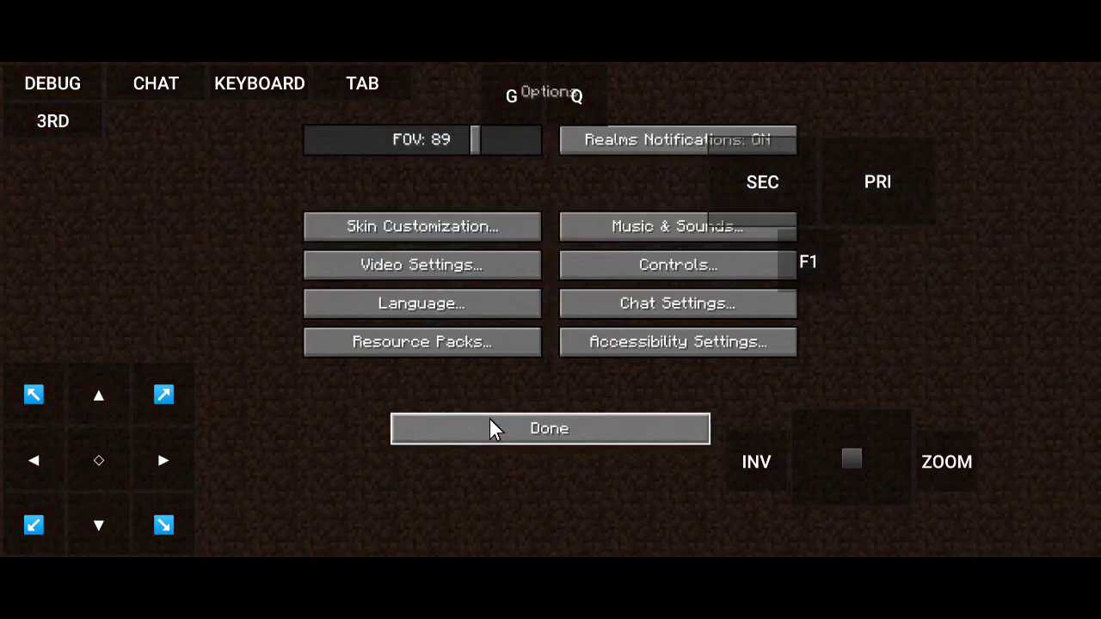
left_click(422, 264)
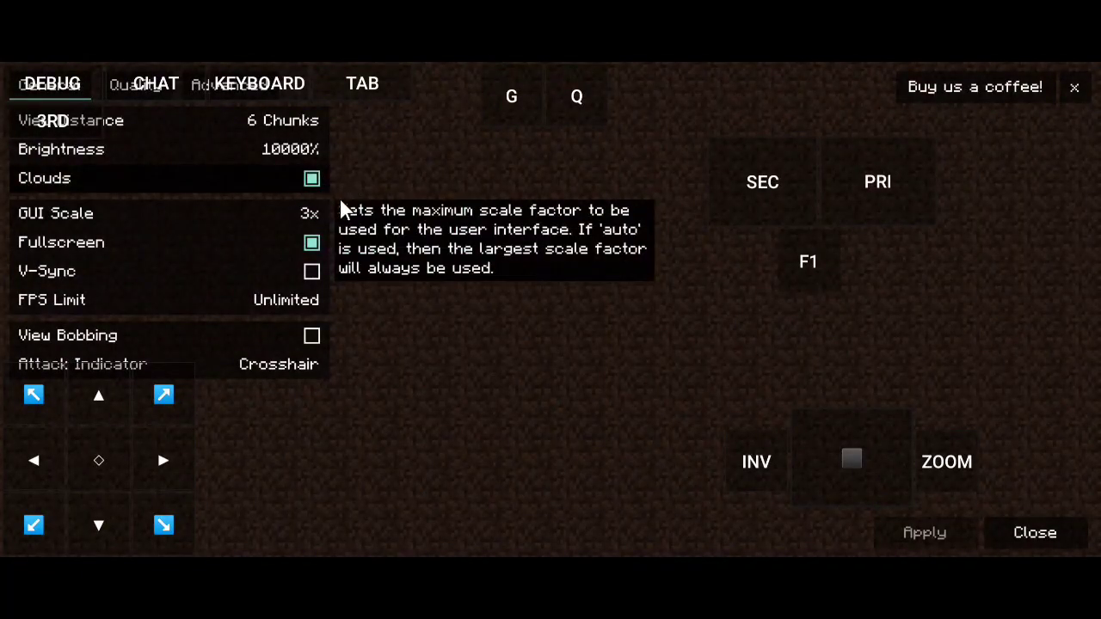
left_click(308, 183)
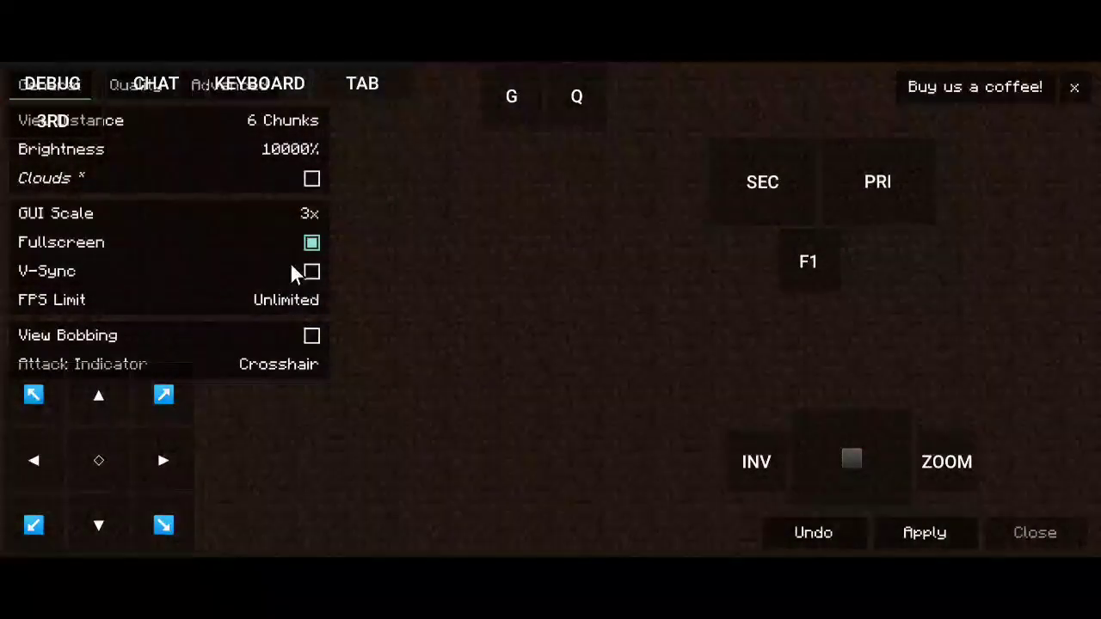
On the Quality page, drop Particle Quality and Smooth Lighting to Low, with Clouds Quality left at Default.
left_click(140, 93)
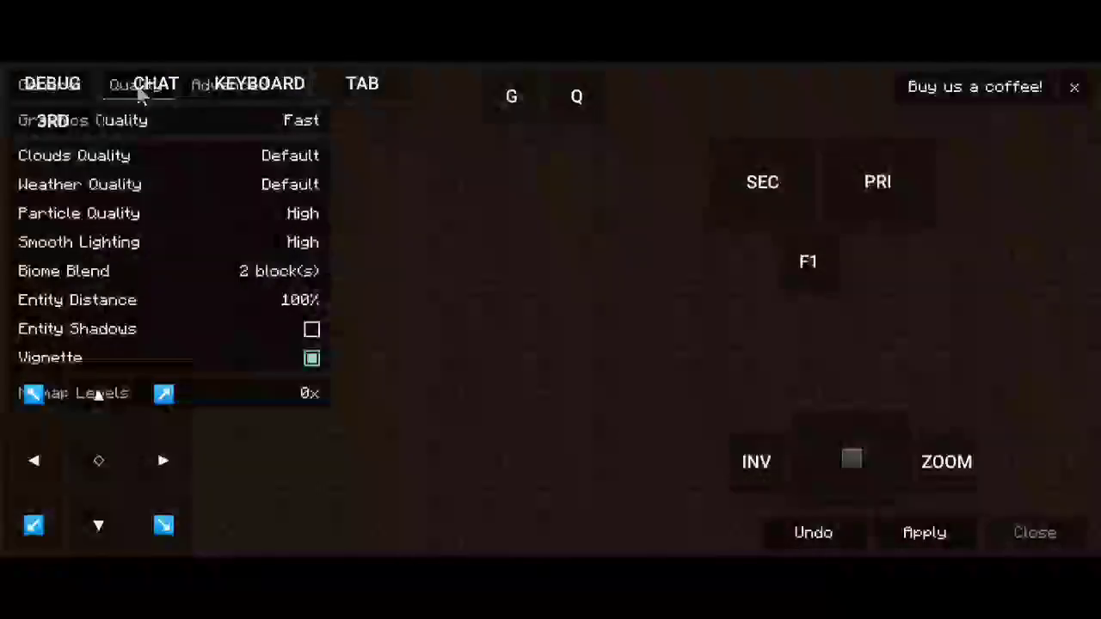
left_click(258, 159)
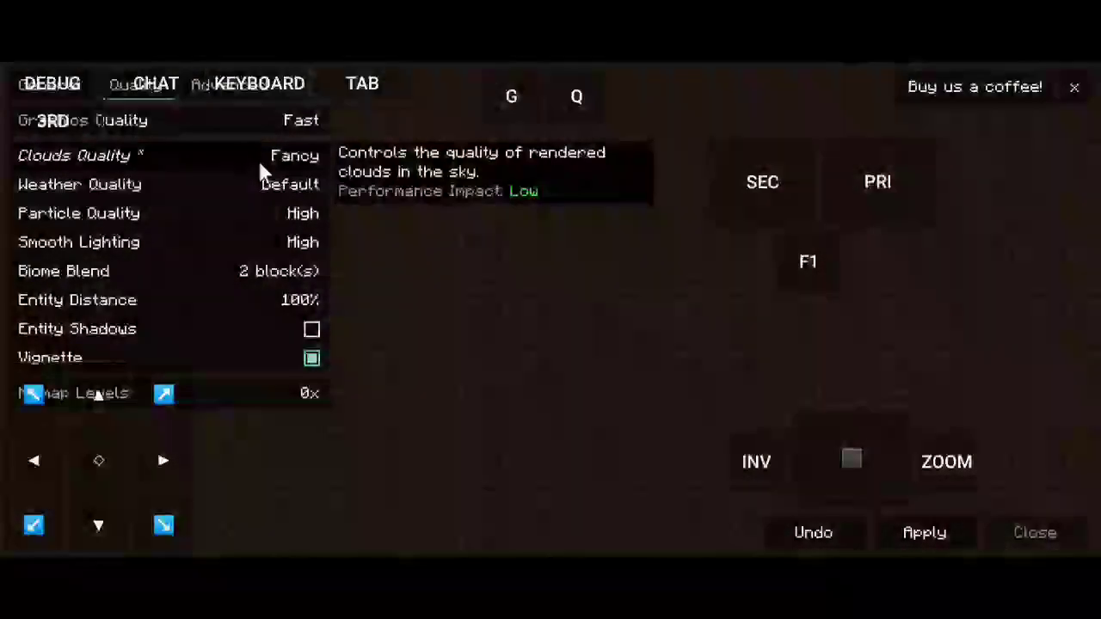
left_click(259, 163)
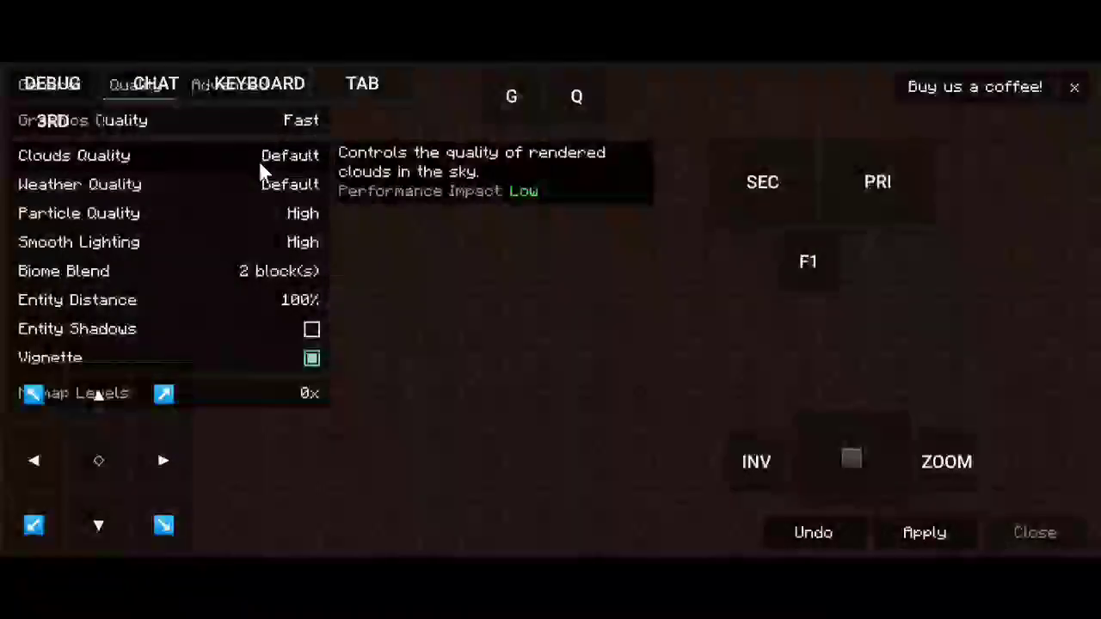
left_click(308, 215)
left_click(308, 215)
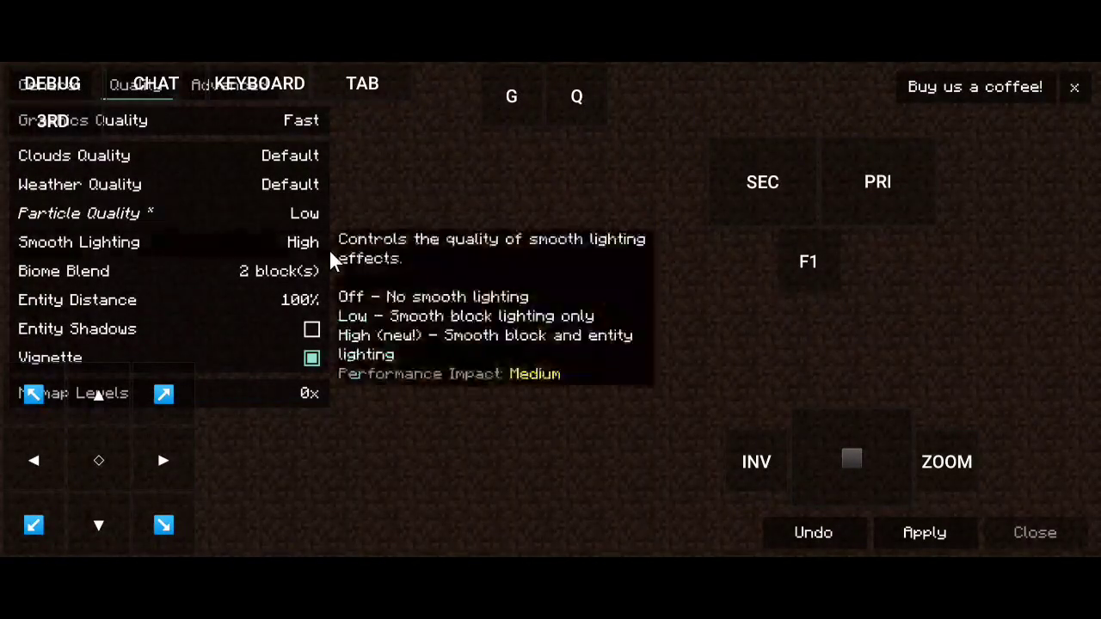
left_click(313, 243)
left_click(313, 242)
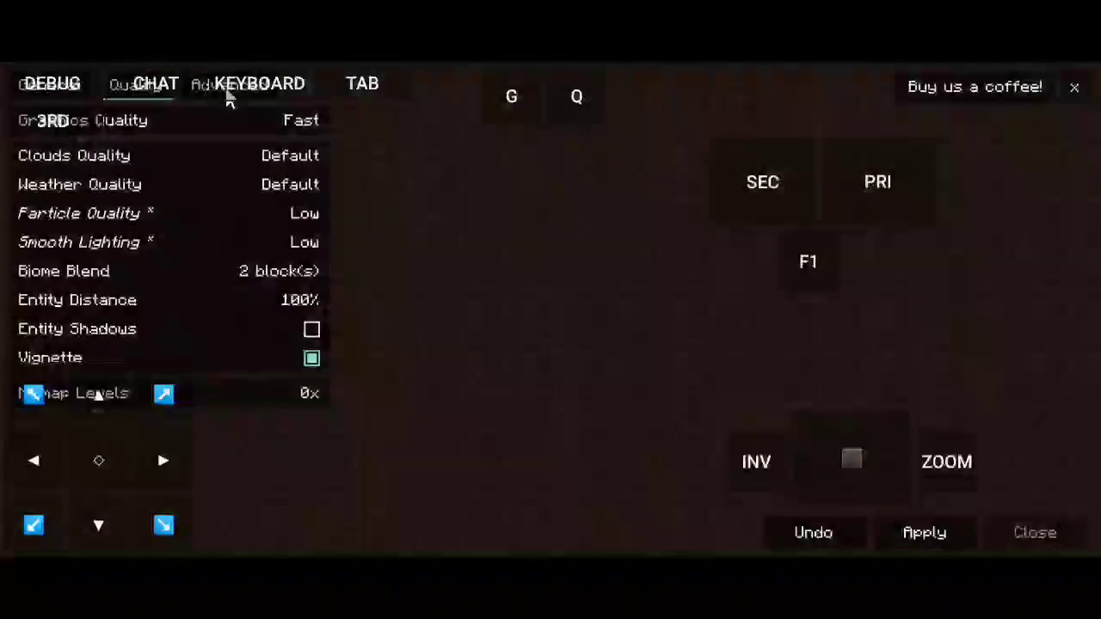
Uncheck Use Block Face Culling and Use Fog Occlusion under Advanced, then apply and close.
left_click(233, 91)
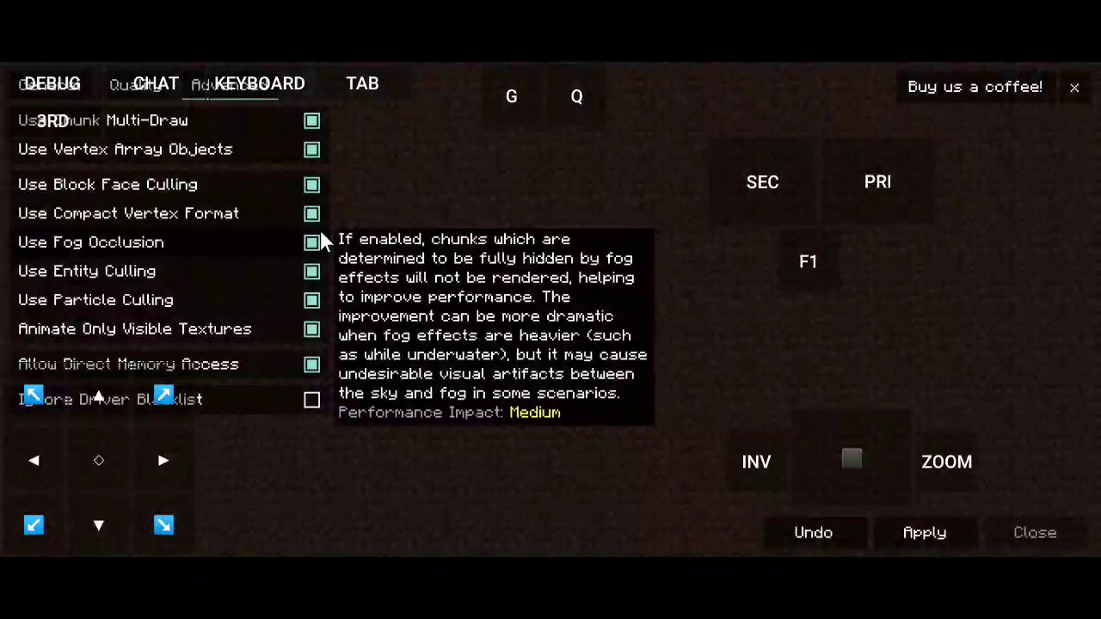
left_click(315, 195)
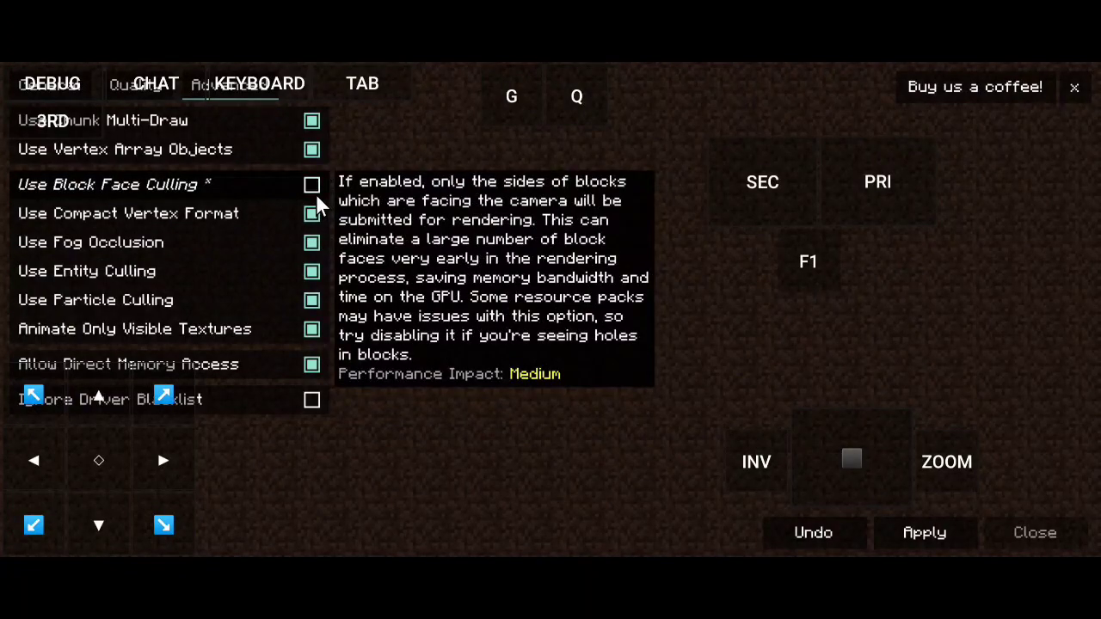
left_click(309, 244)
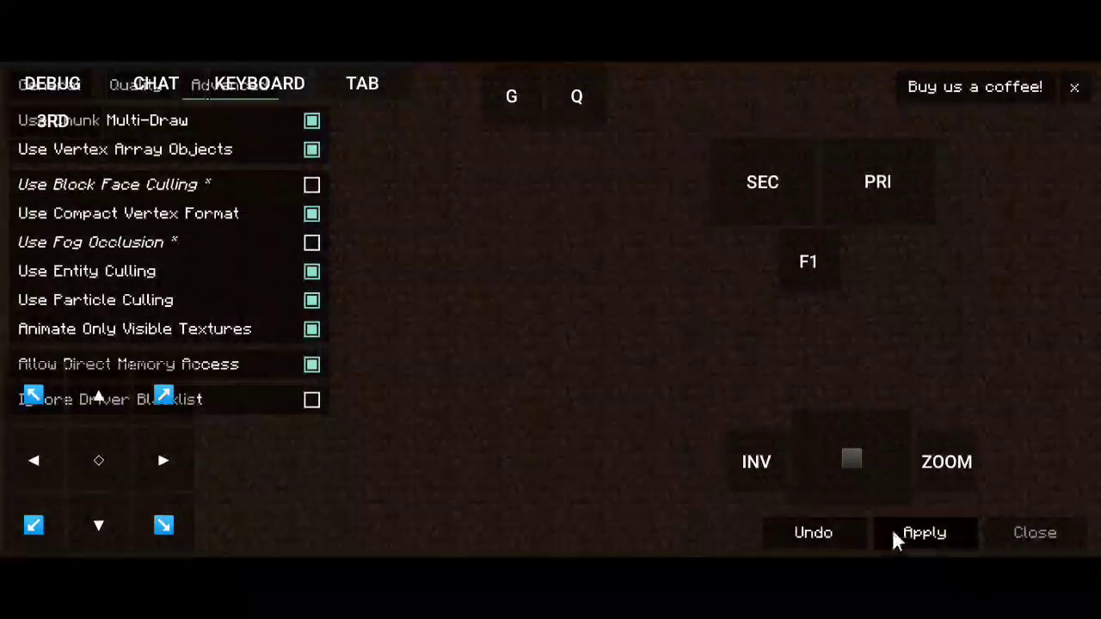
left_click(925, 534)
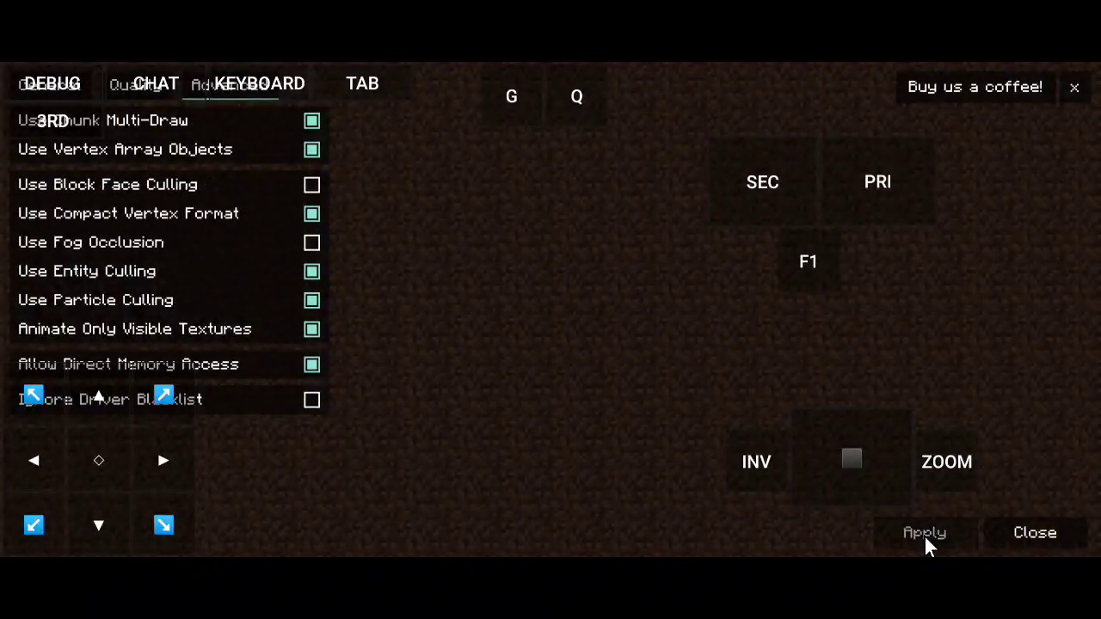
left_click(1027, 533)
Reopen Options > Video Settings to verify the applied changes, then back out to the title screen.
left_click(698, 427)
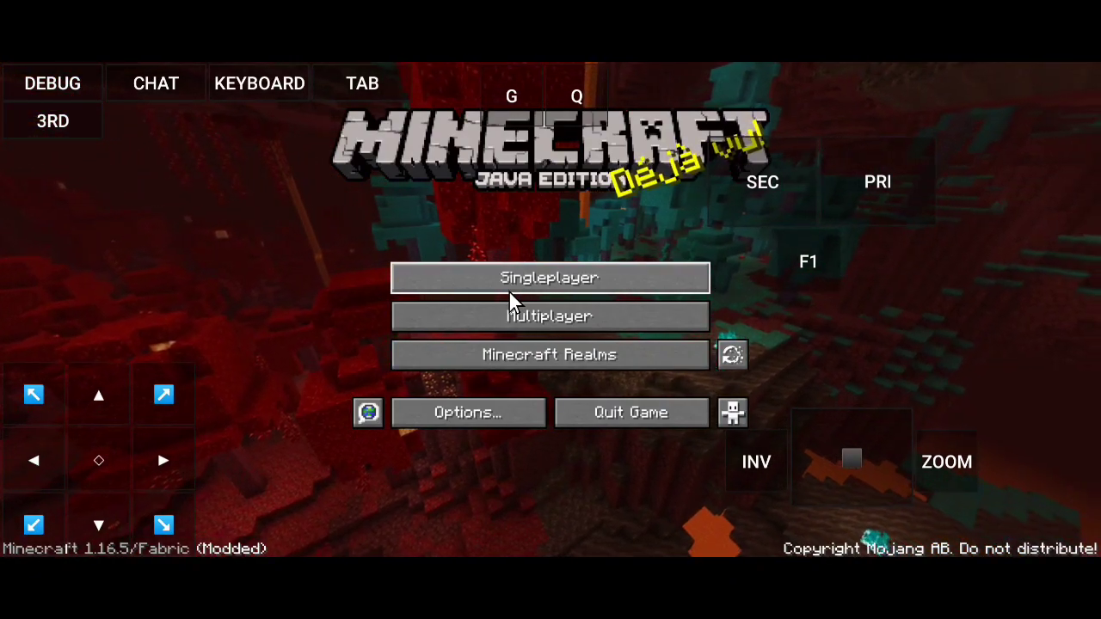
left_click(458, 416)
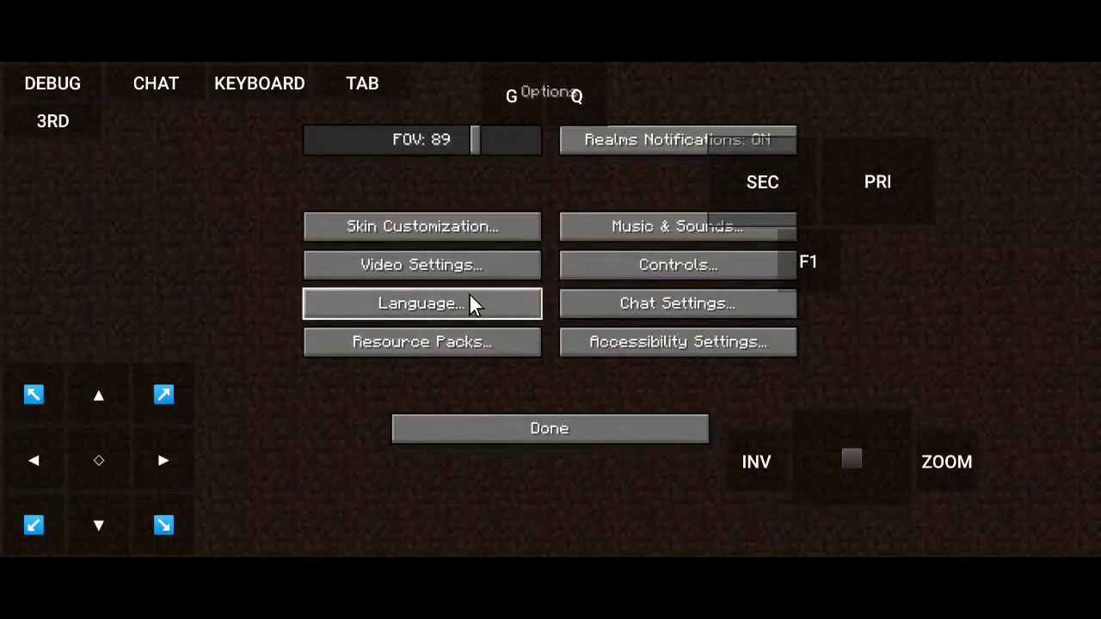
left_click(482, 264)
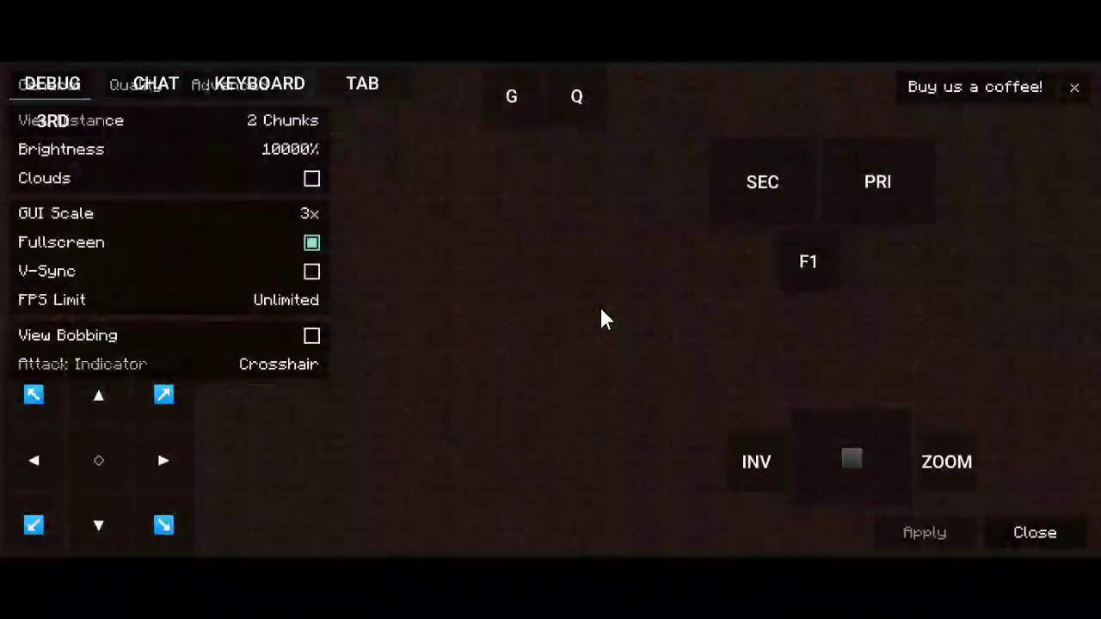
left_click(1021, 531)
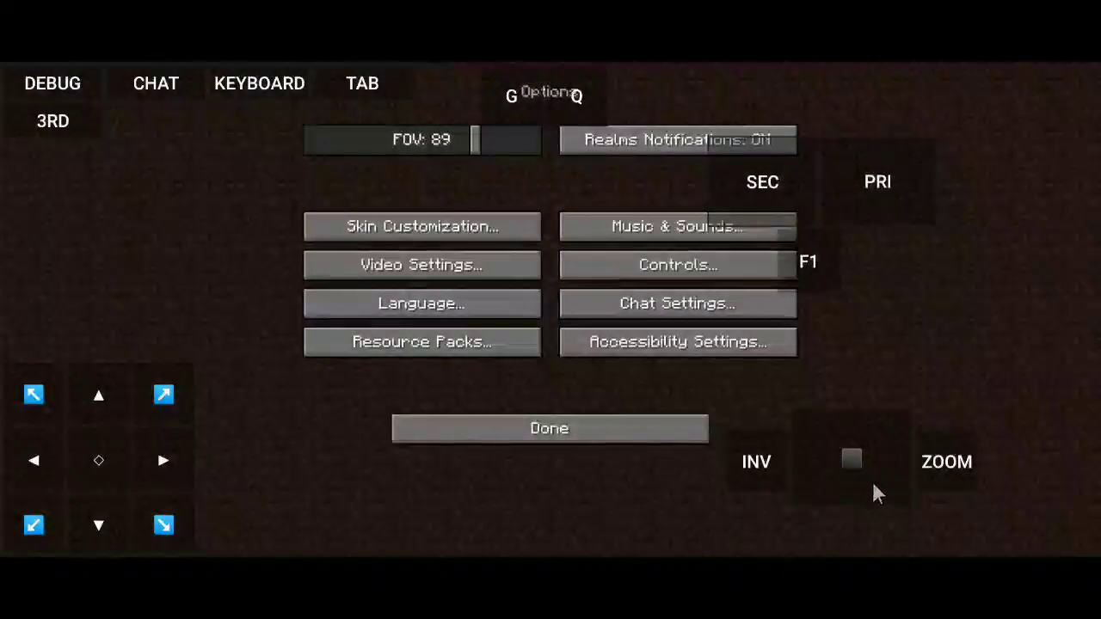
left_click(670, 431)
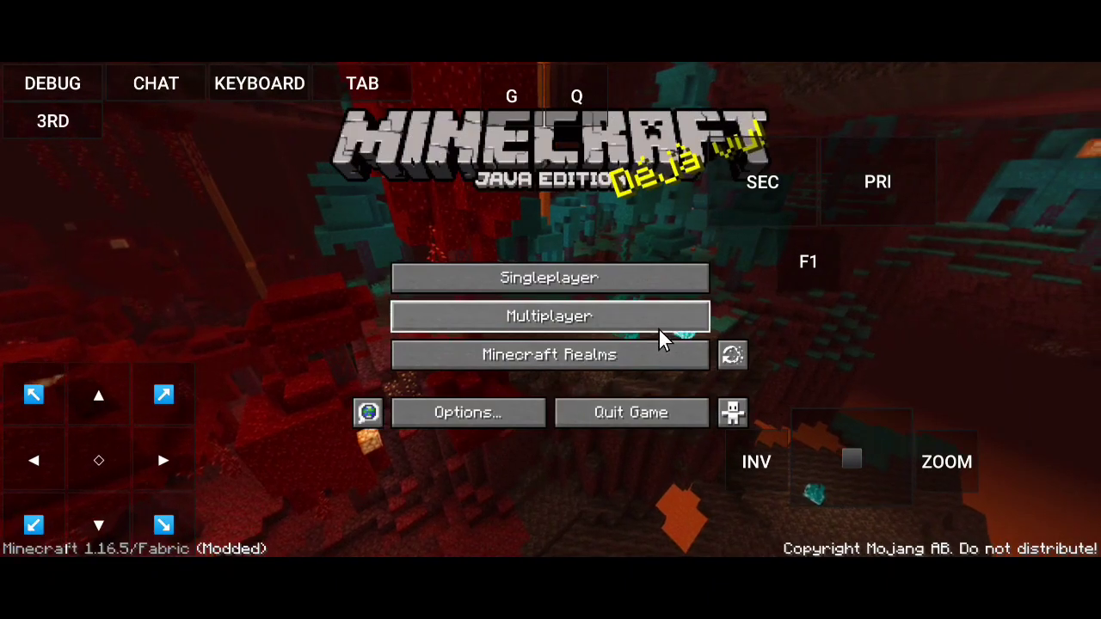